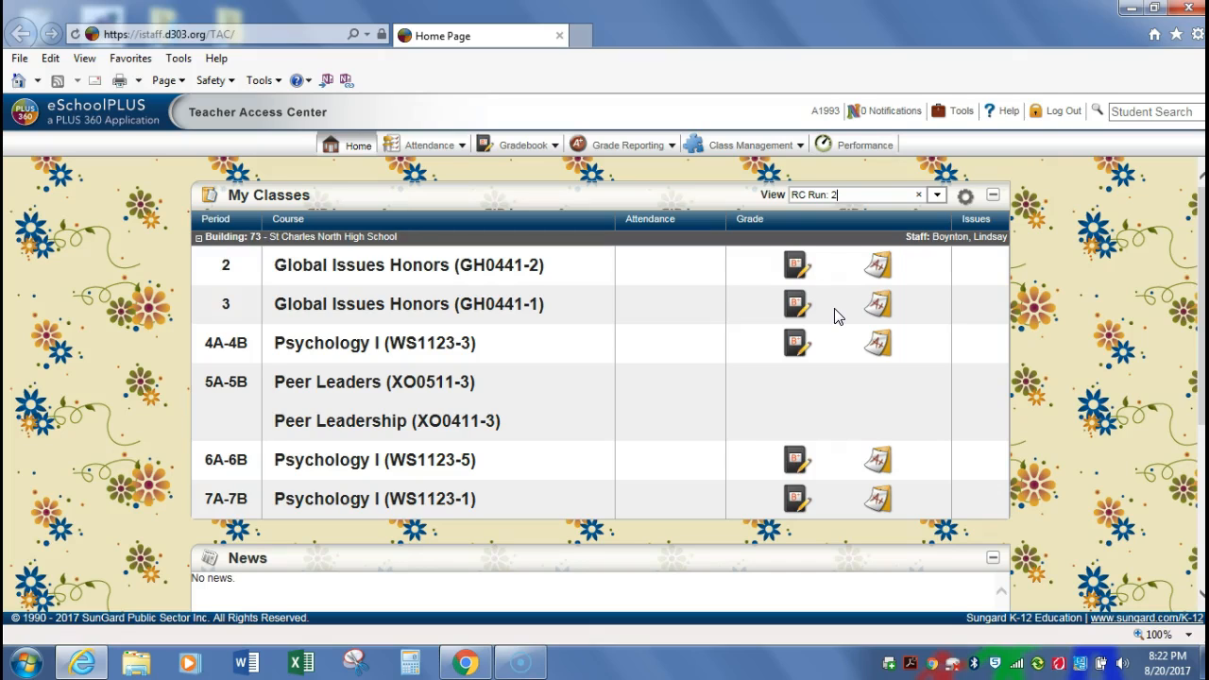
Open the gradebook setup for Global Issues Honors (GH0441-2) and display its grade categories
mouse_move(619, 145)
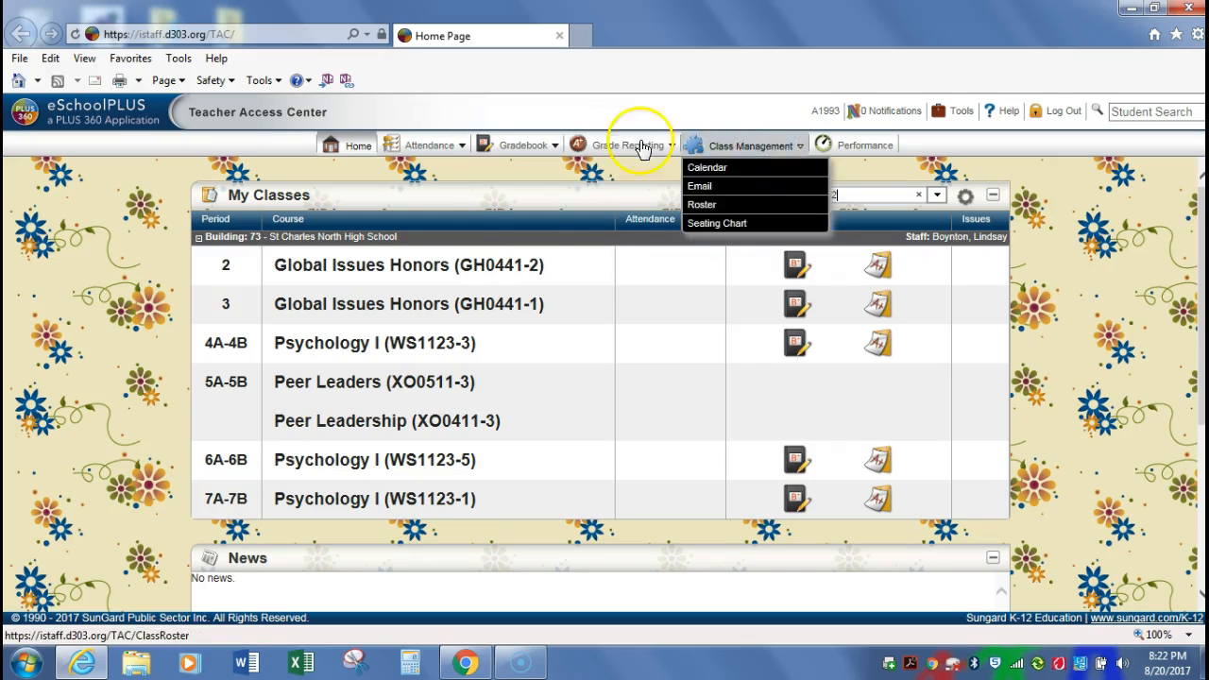
mouse_move(527, 146)
click(520, 204)
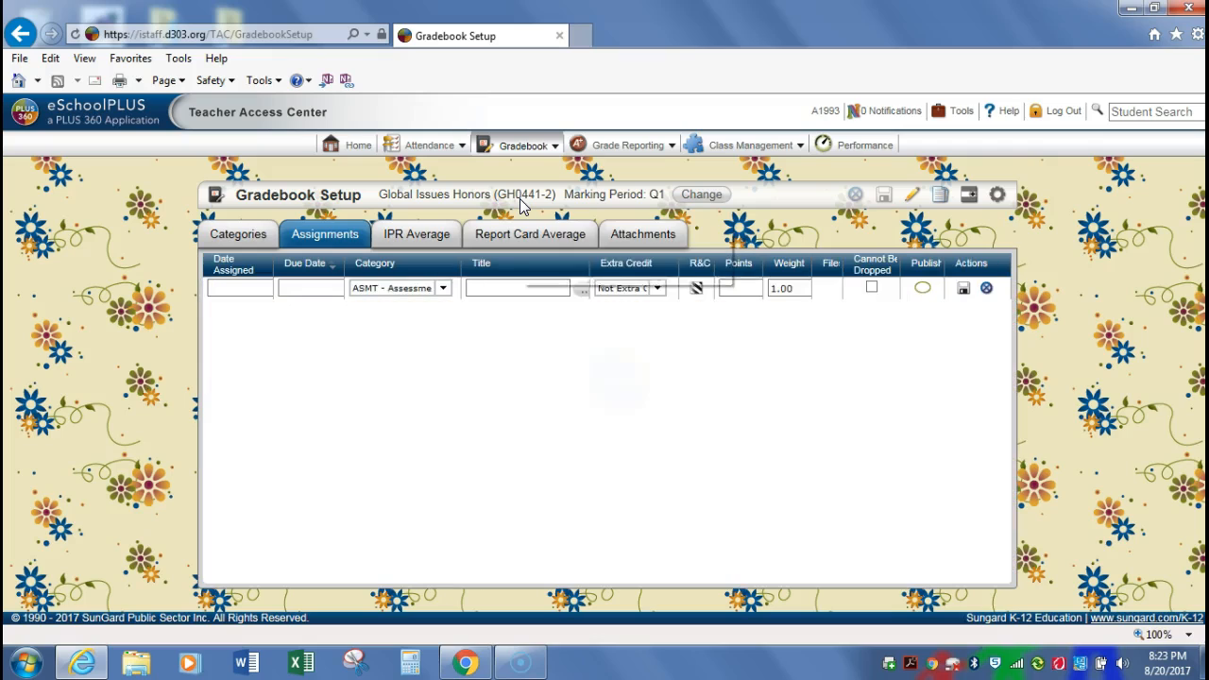
click(238, 235)
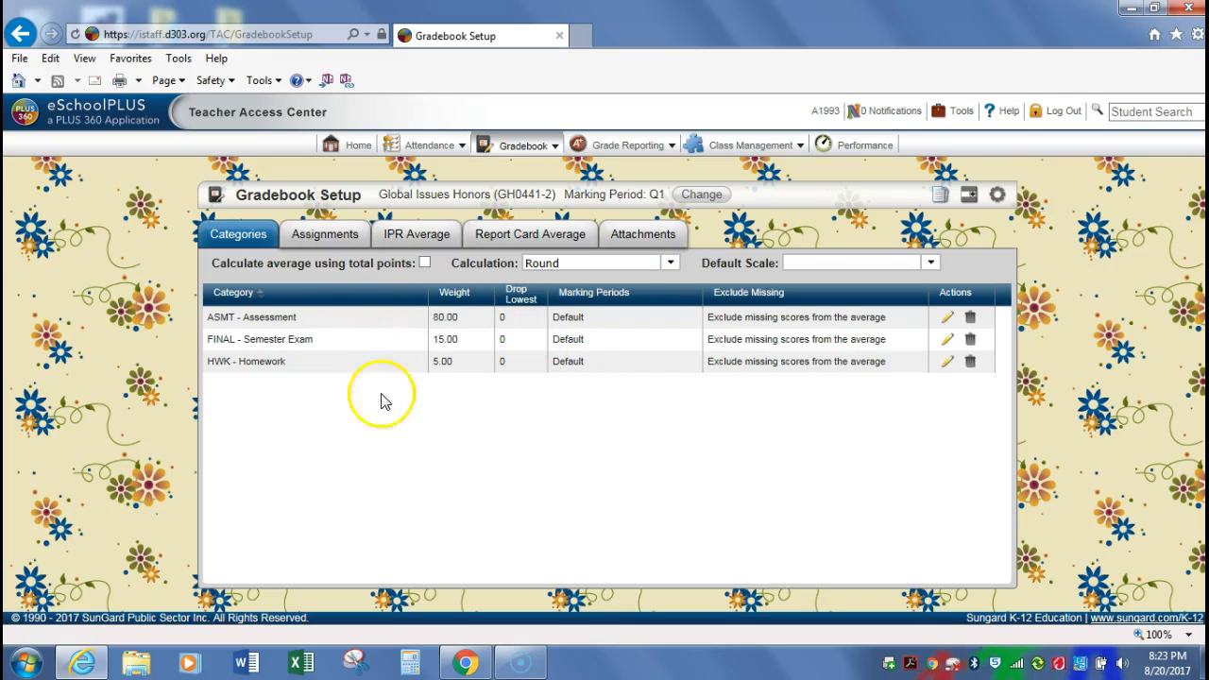
click(970, 198)
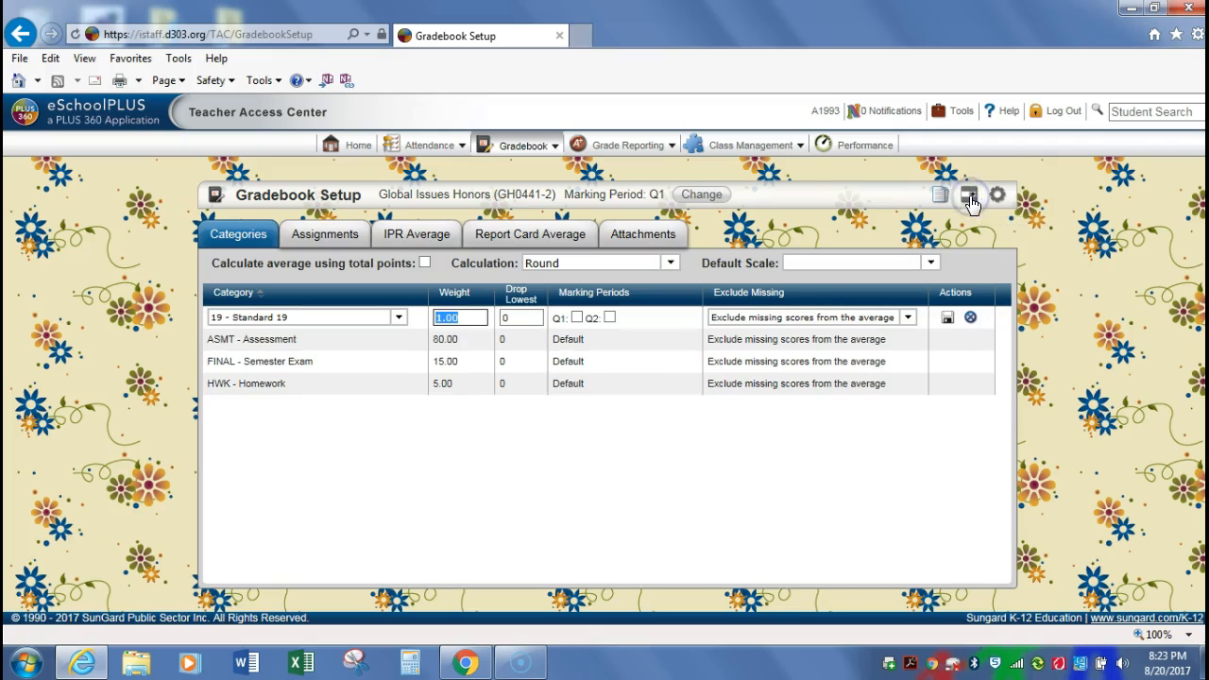
click(399, 317)
mouse_move(398, 374)
mouse_down()
mouse_move(388, 492)
mouse_move(391, 343)
mouse_up()
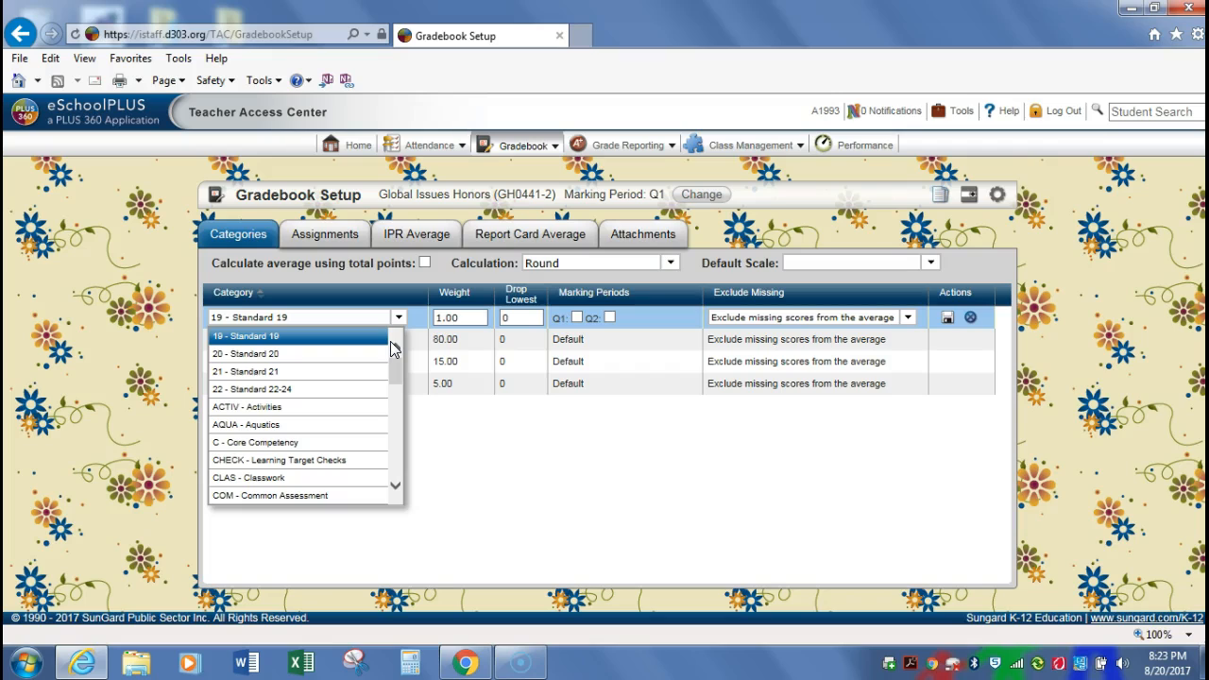
click(395, 363)
click(395, 375)
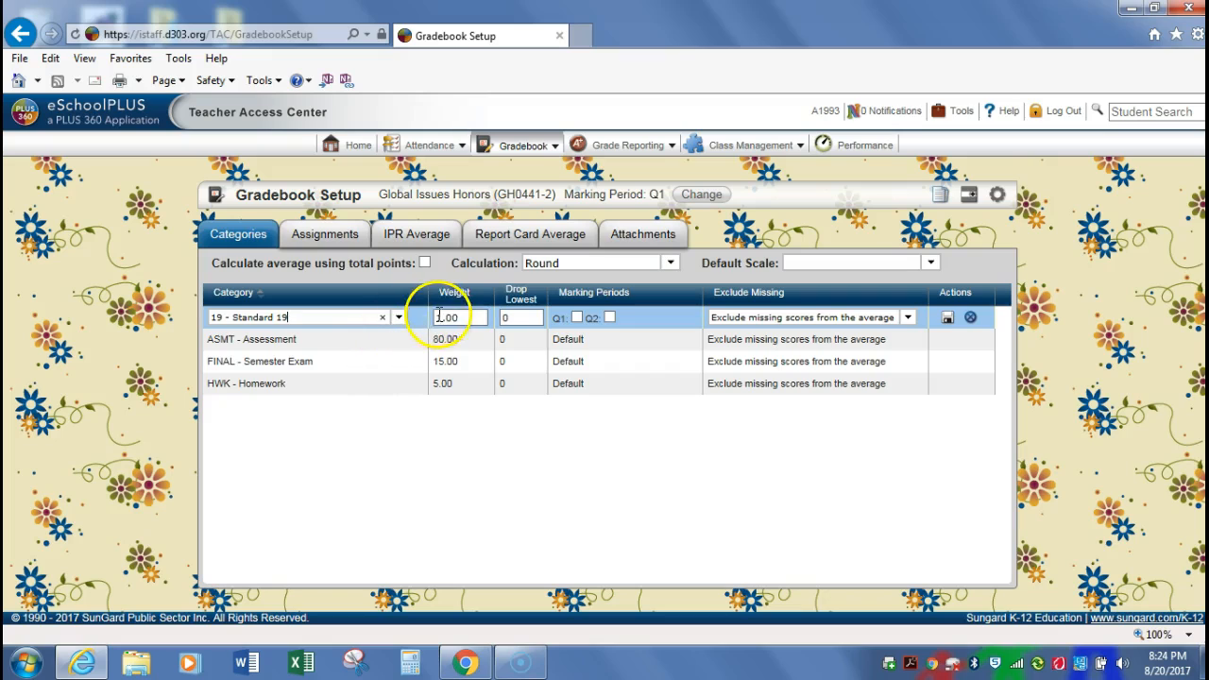
click(474, 317)
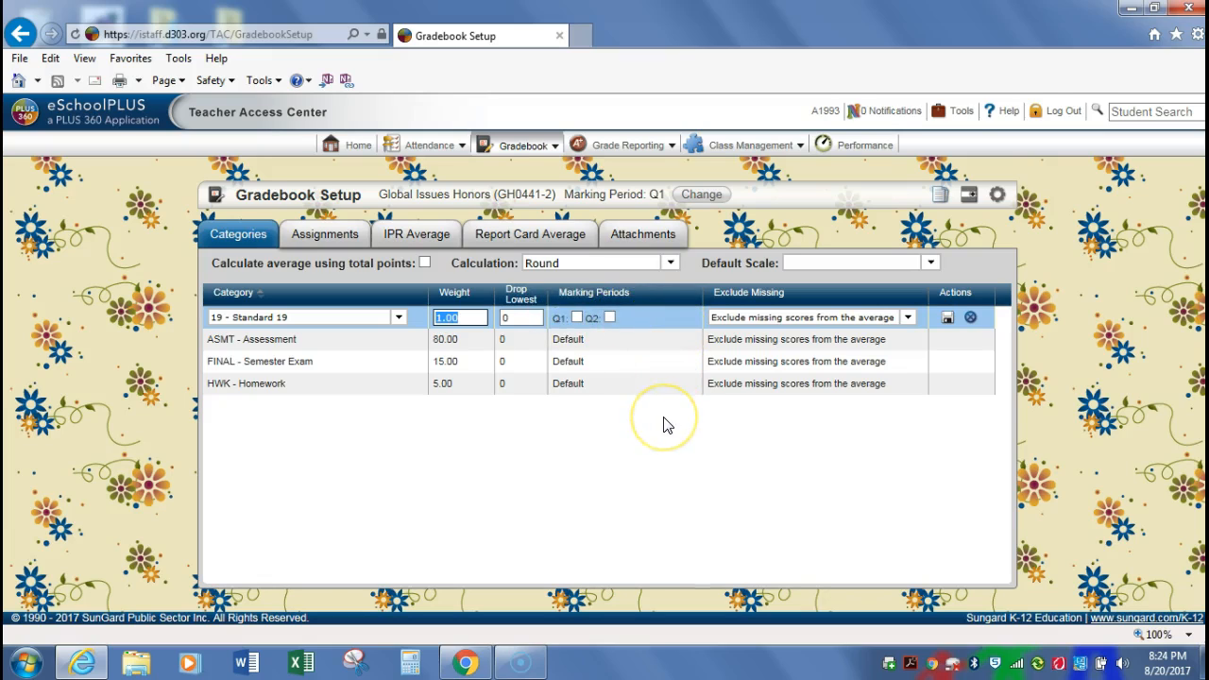
click(971, 317)
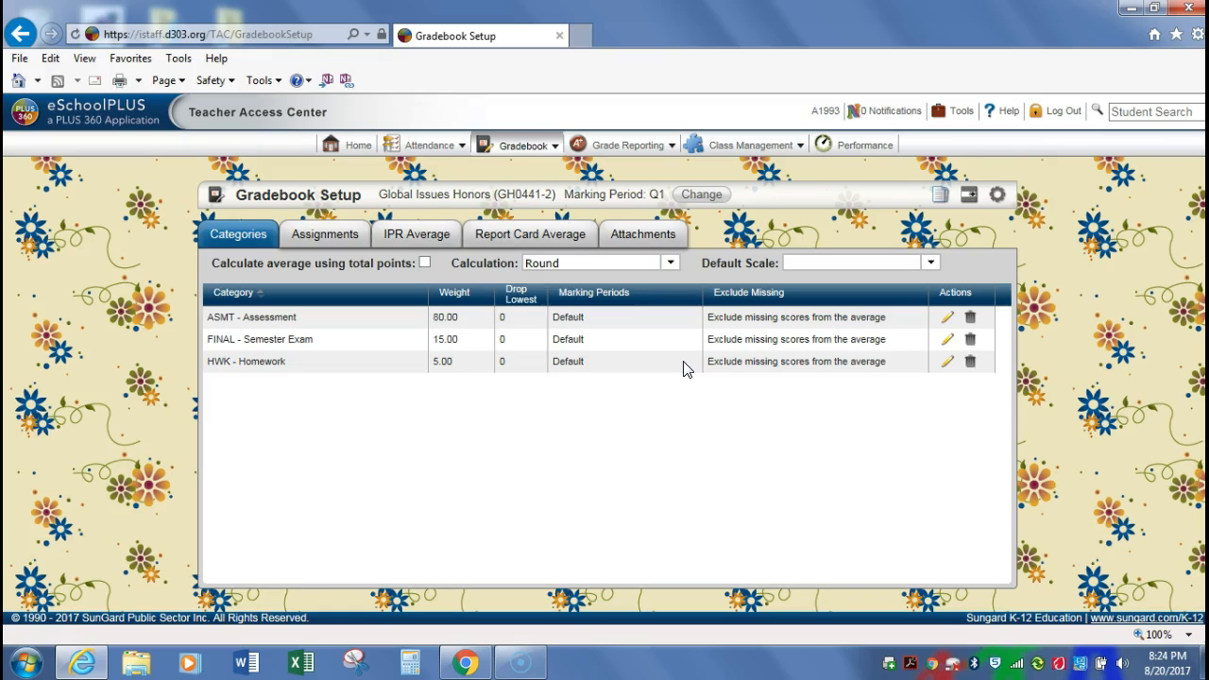
Display the report card average settings for Q1 and check which mark types are available
click(510, 241)
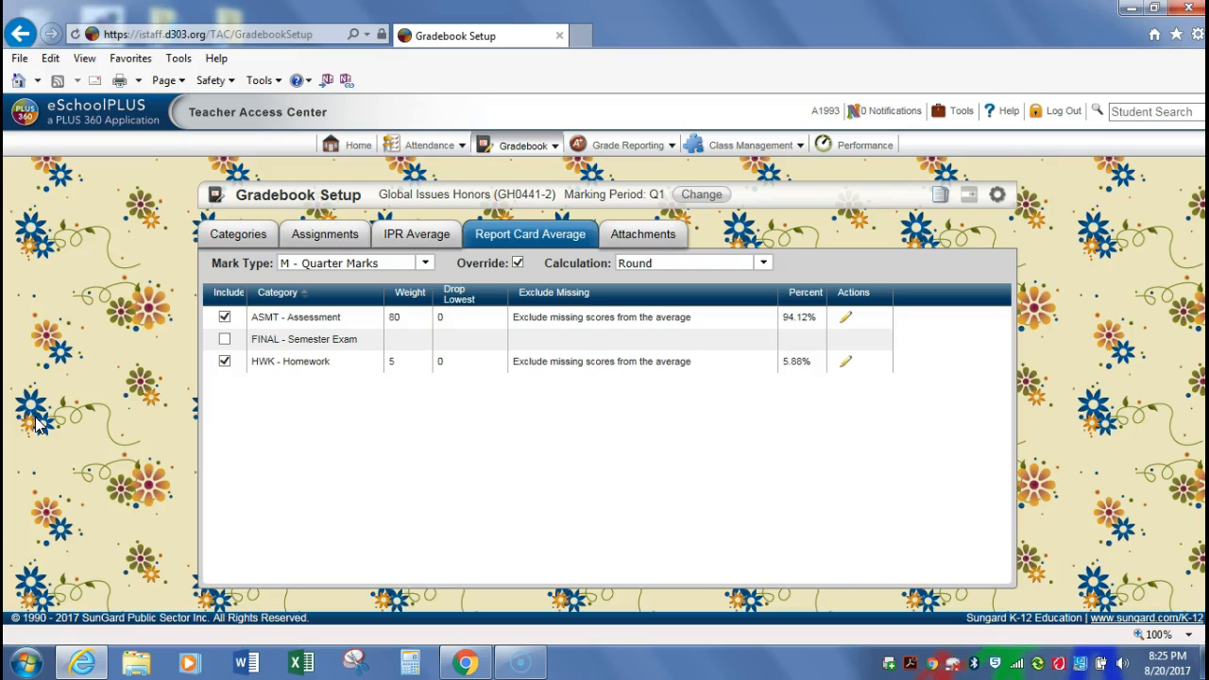
click(425, 263)
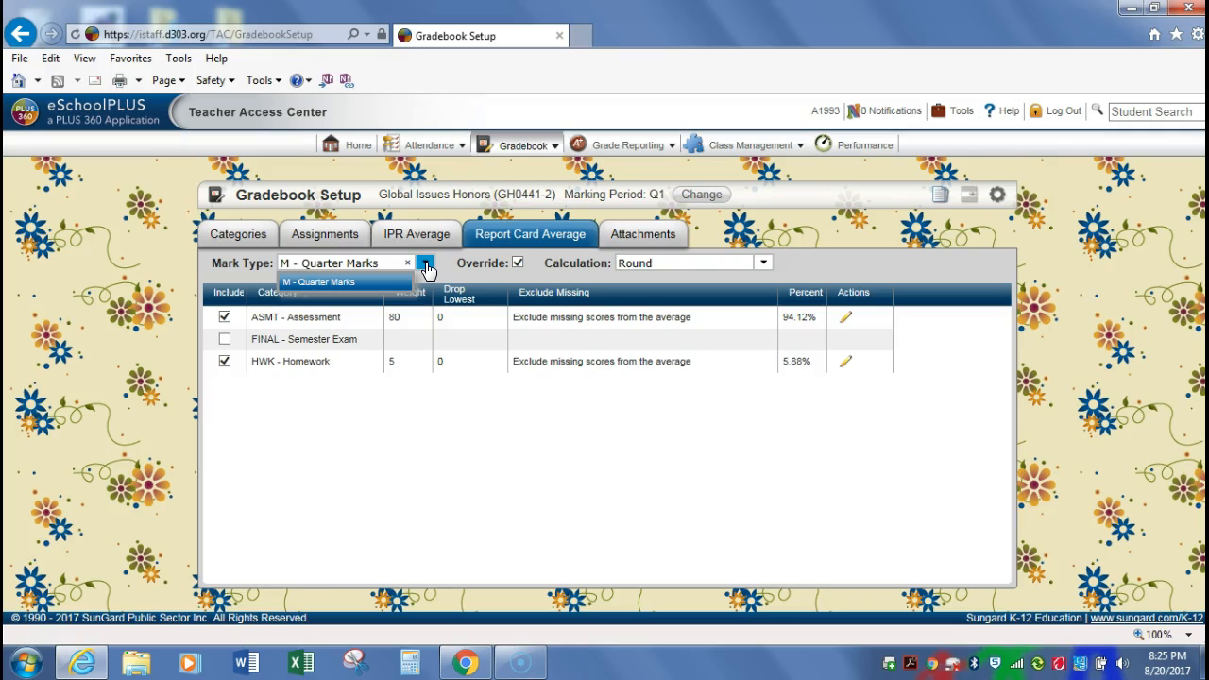
click(426, 267)
Switch the gradebook setup of Global Issues Honors (GH0441-2) to marking period Q2
click(702, 195)
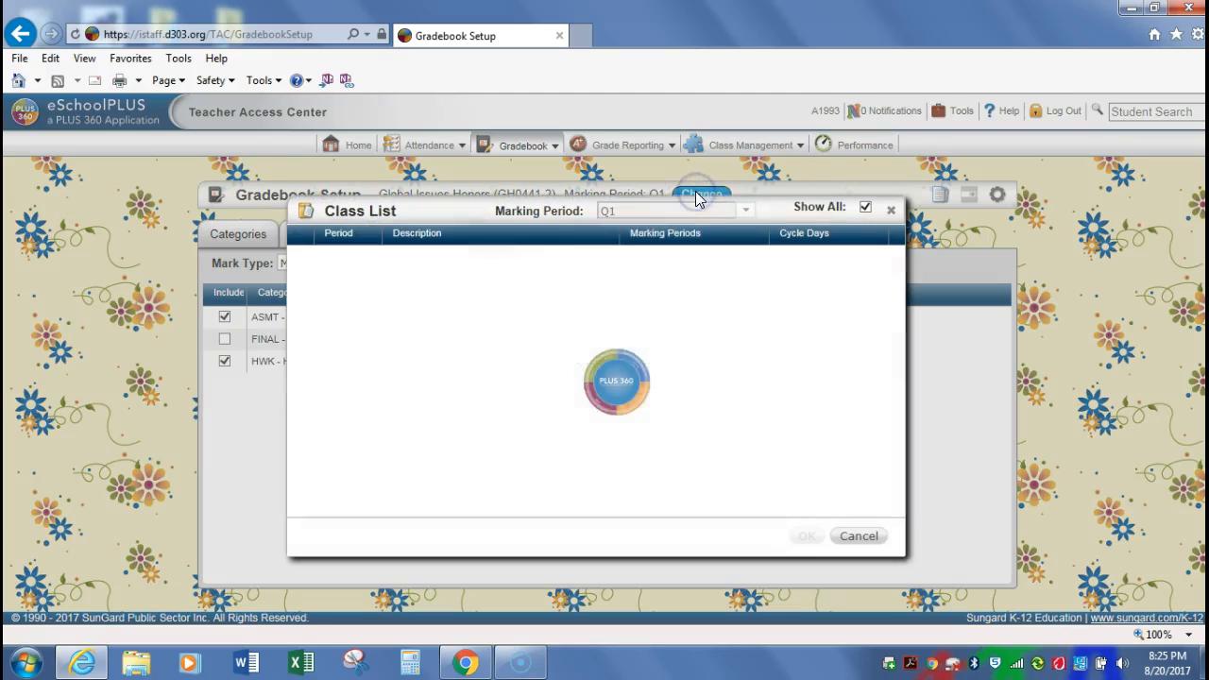
click(746, 211)
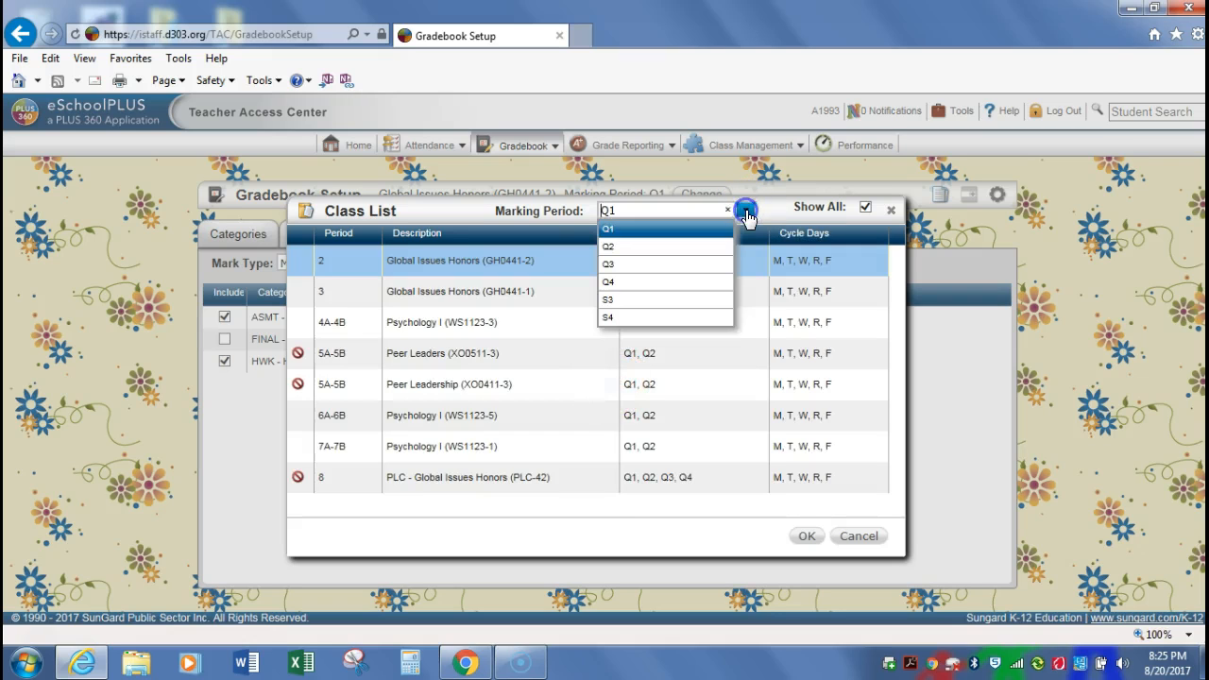
click(697, 249)
click(808, 536)
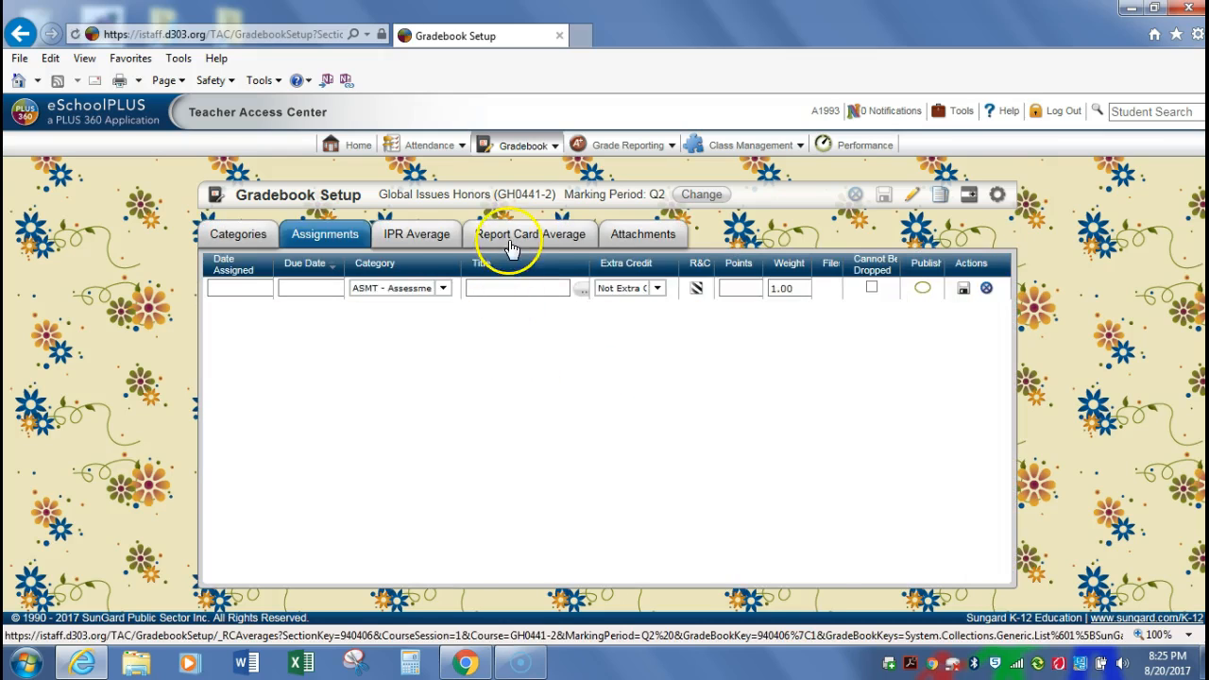
Display the Q2 report card average settings for the M - Quarter Marks mark type
click(510, 236)
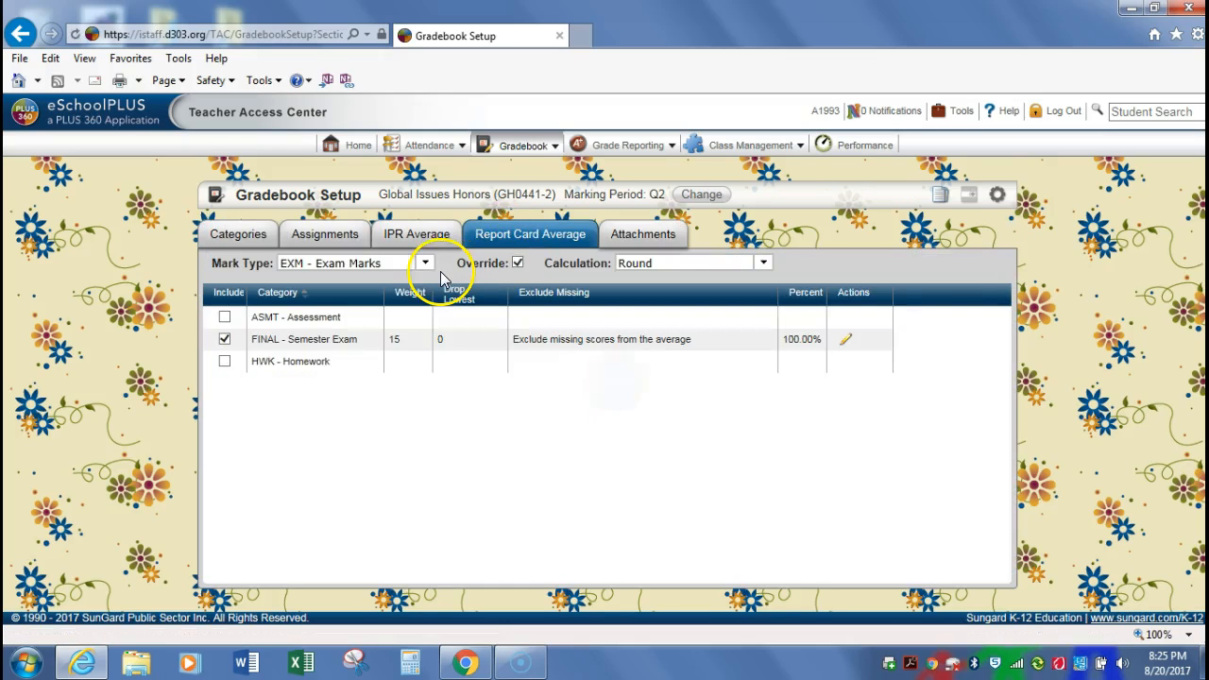
click(425, 262)
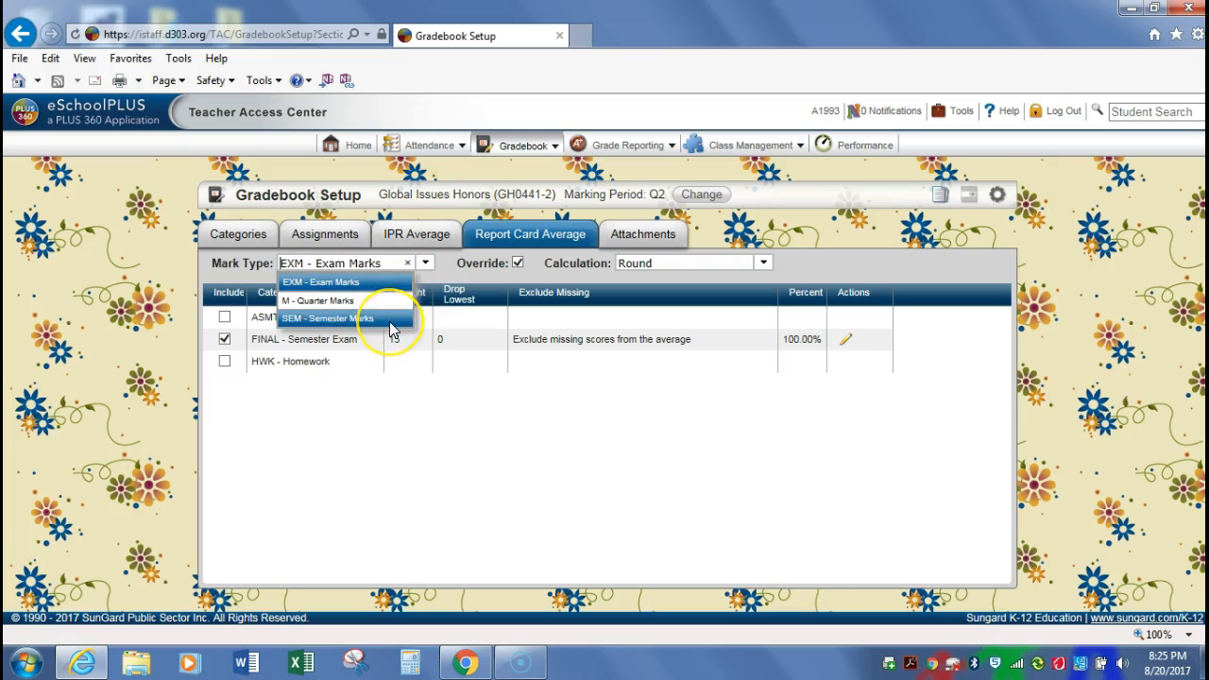
click(378, 301)
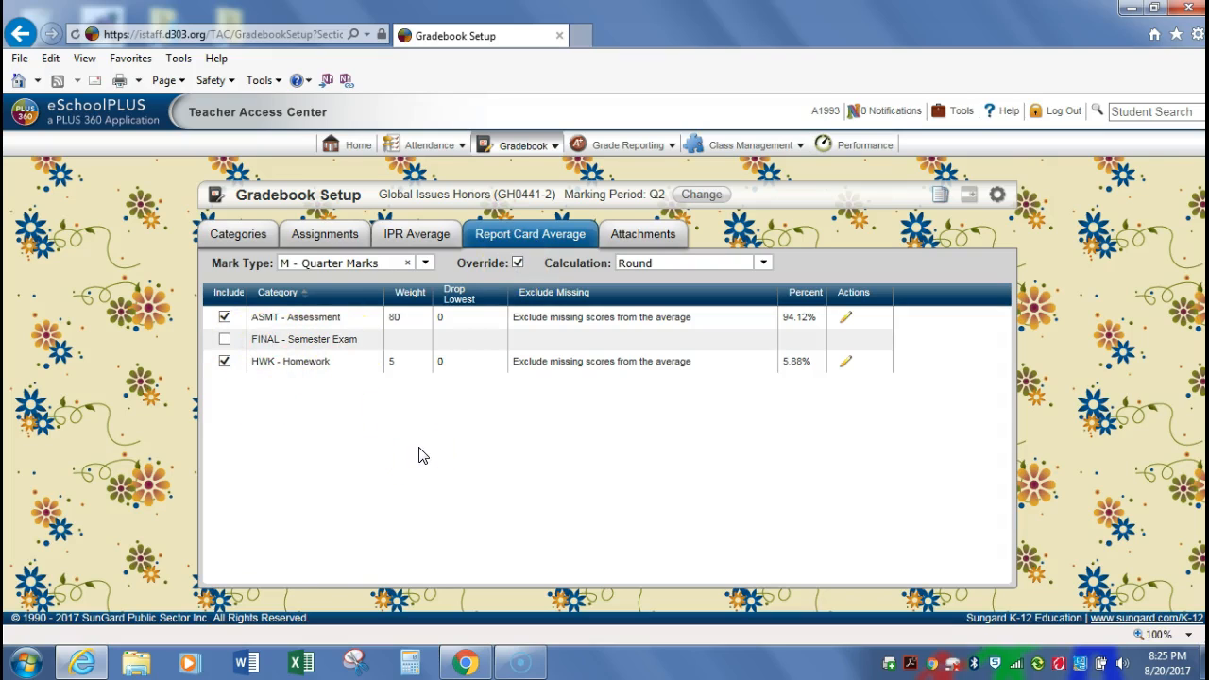
Review the Q2 report card average settings for EXM - Exam Marks and SEM - Semester Marks
click(518, 263)
click(425, 262)
click(385, 281)
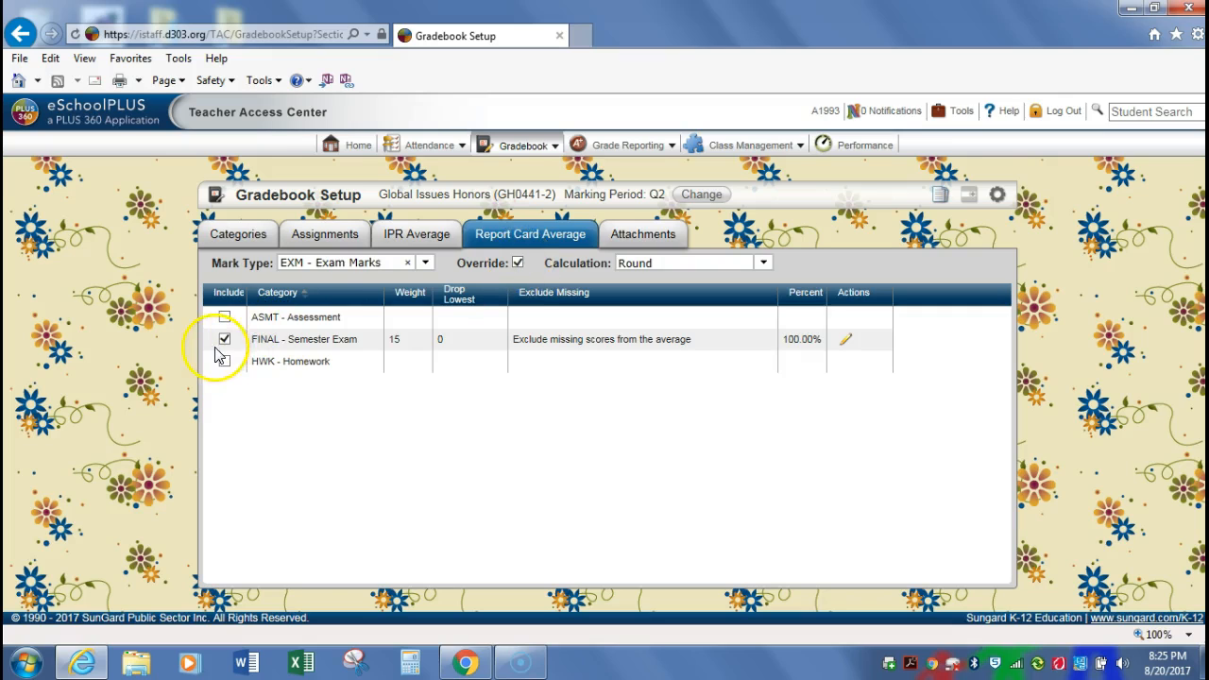
click(427, 265)
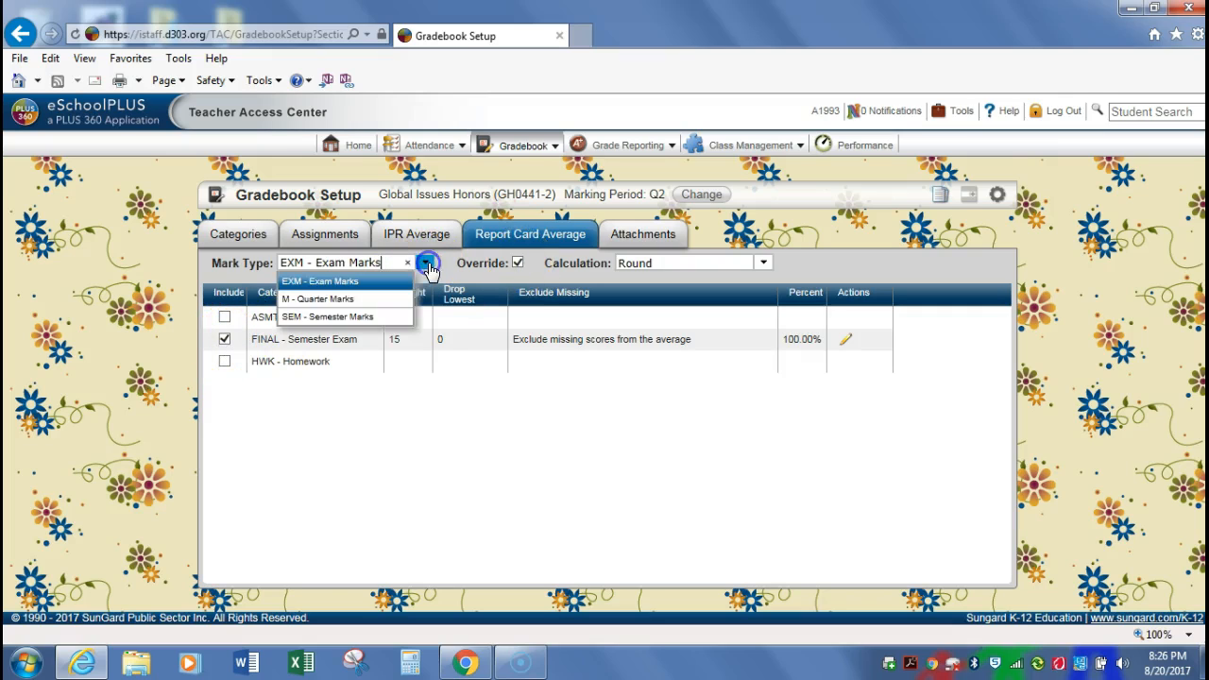
click(397, 319)
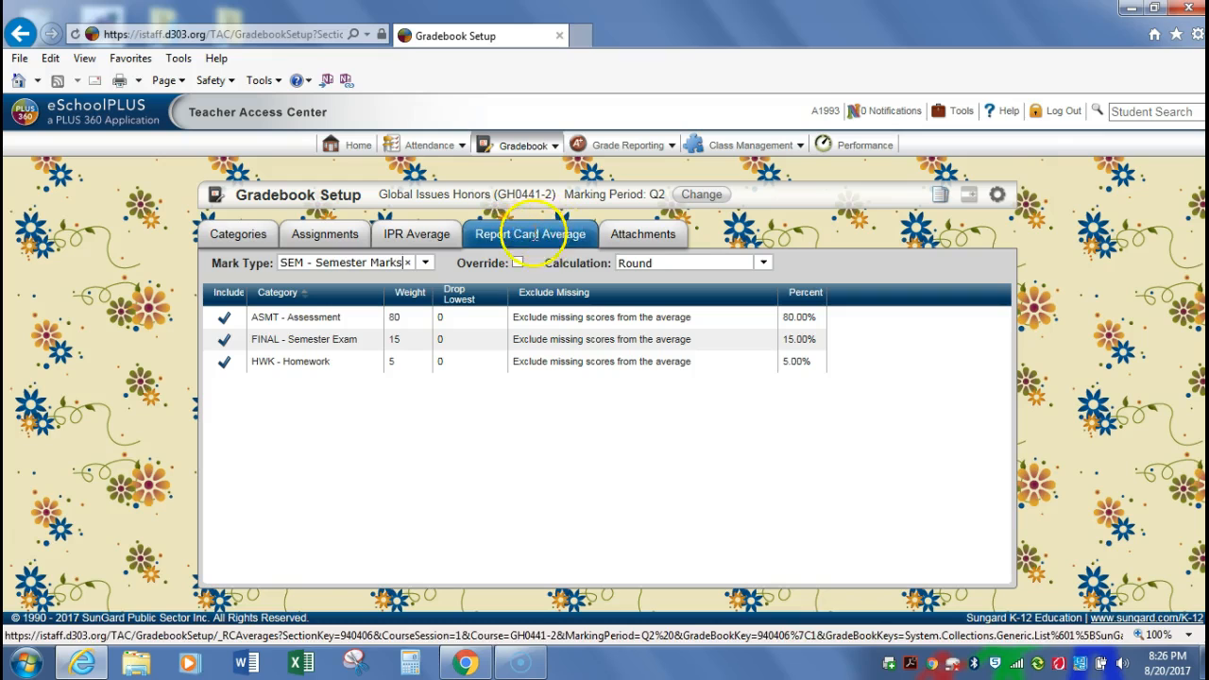
Add period 3 Global Issues Honors (GH0441-1) as a copy destination for the GH0441-2 gradebook, and remove it again
click(248, 236)
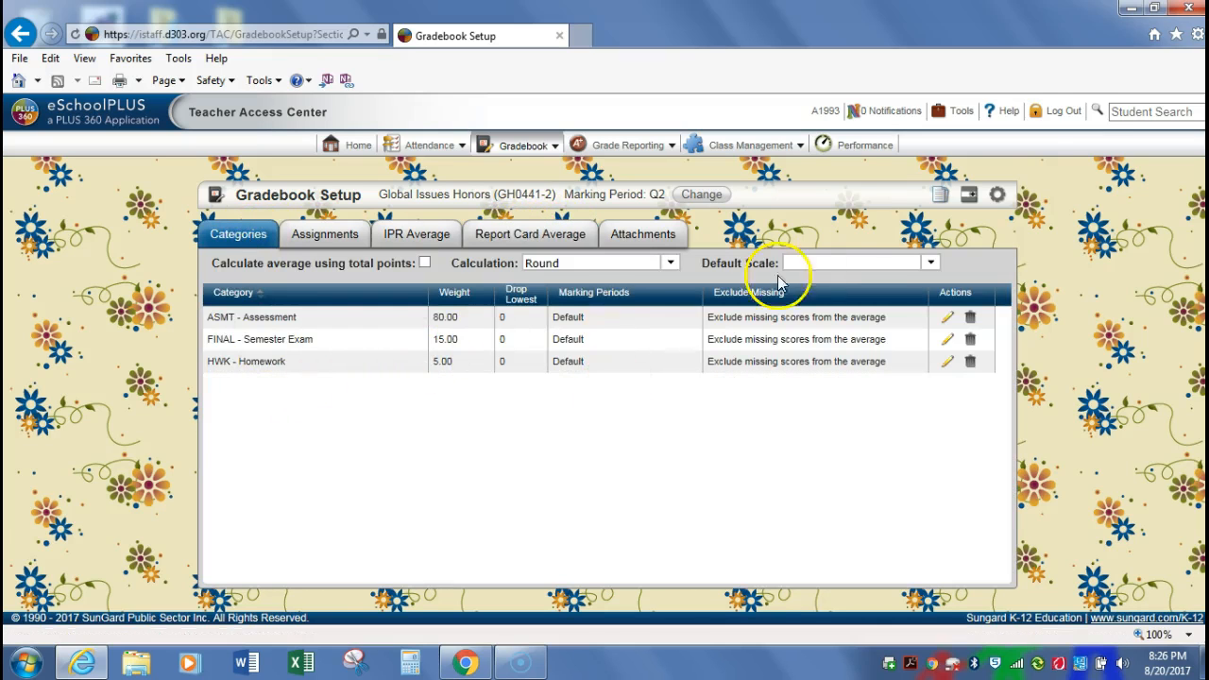
click(940, 196)
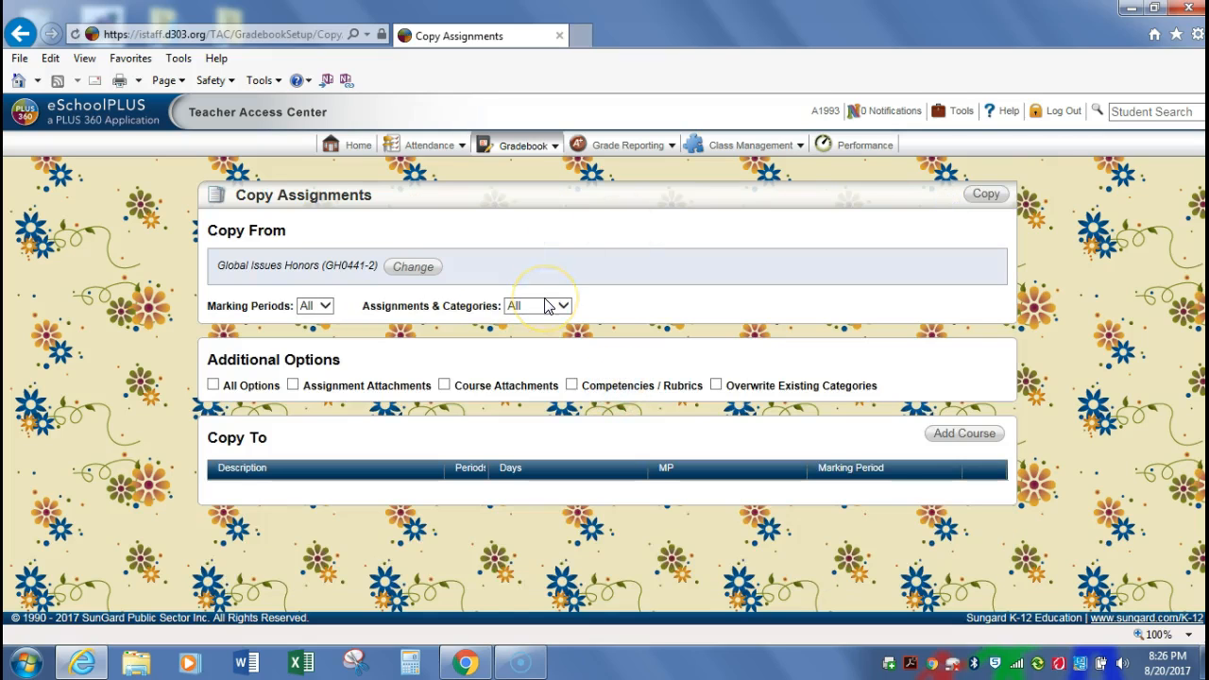
click(976, 439)
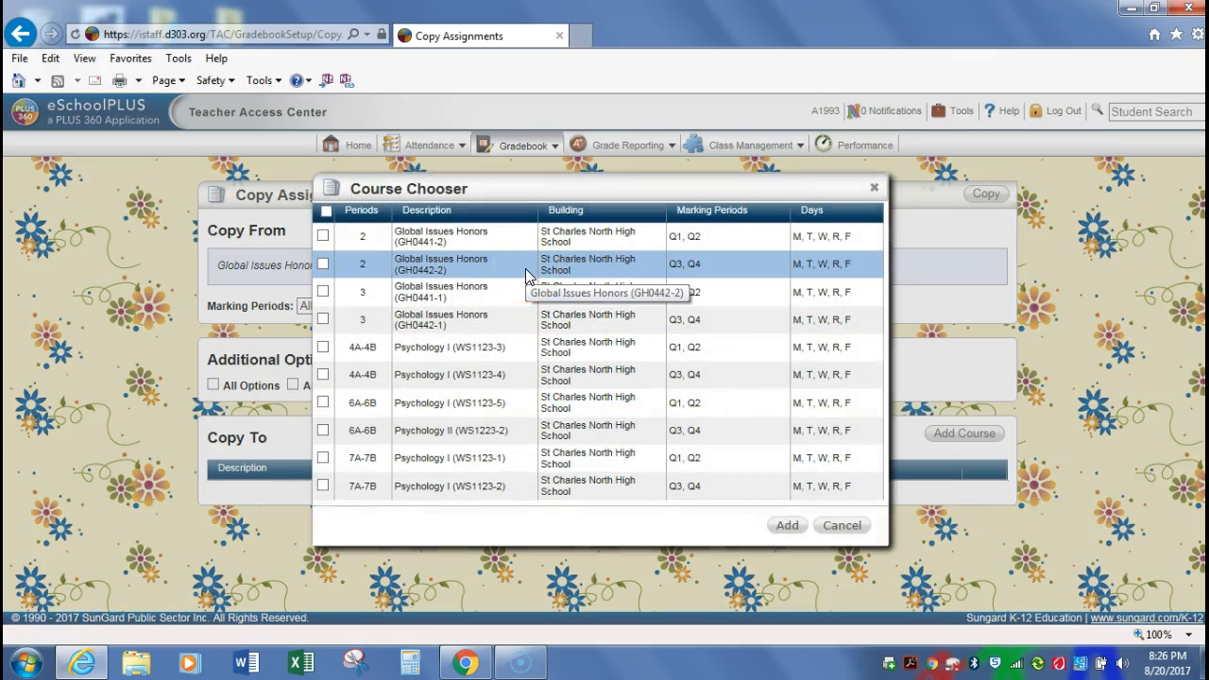
click(323, 293)
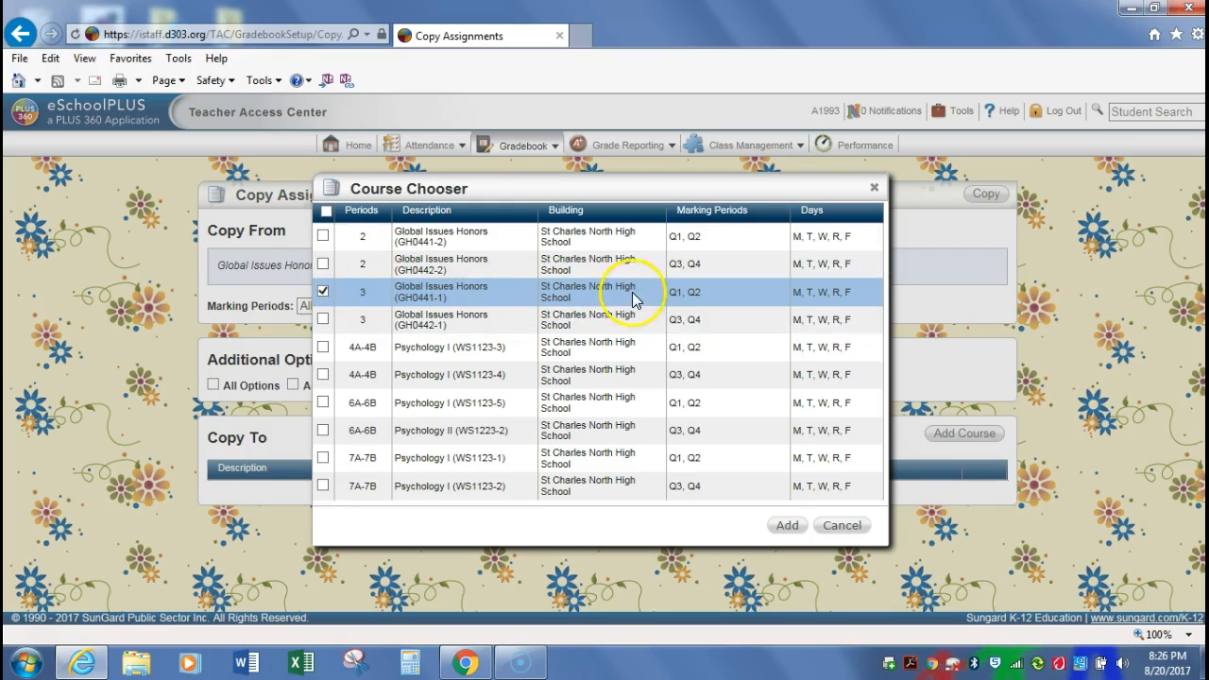
click(785, 526)
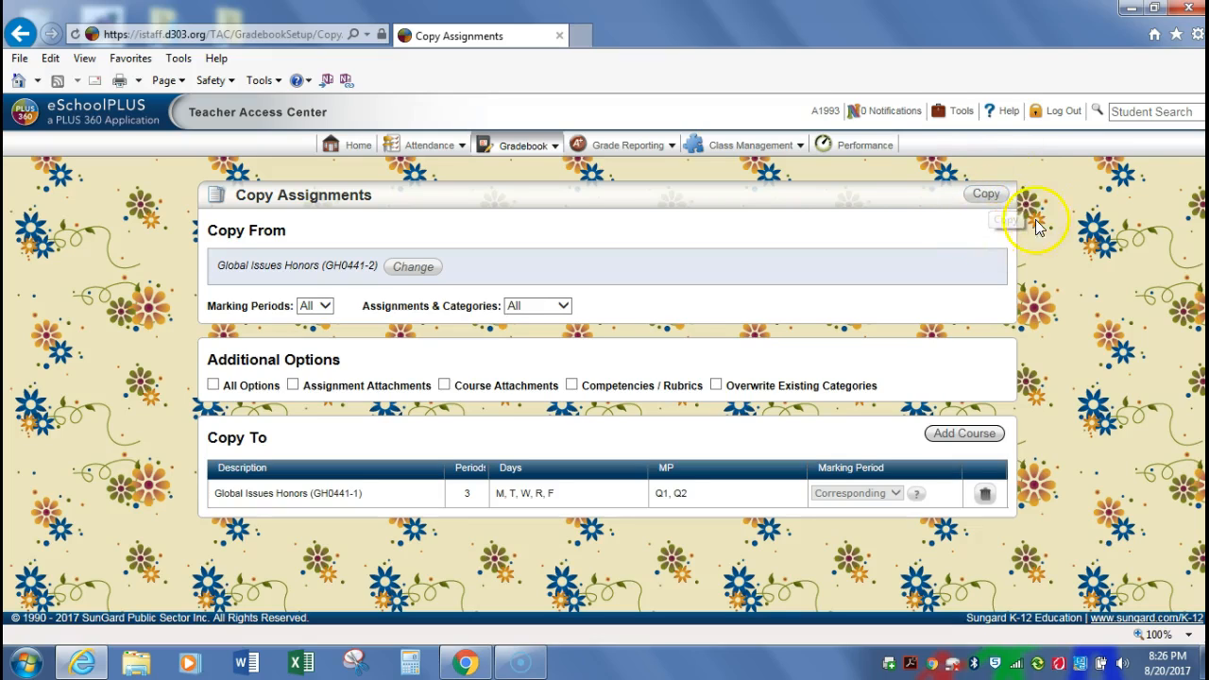
click(985, 493)
Switch the gradebook setup to Psychology I (WS1123-3), period 4A-4B, and display its grade categories
mouse_move(554, 149)
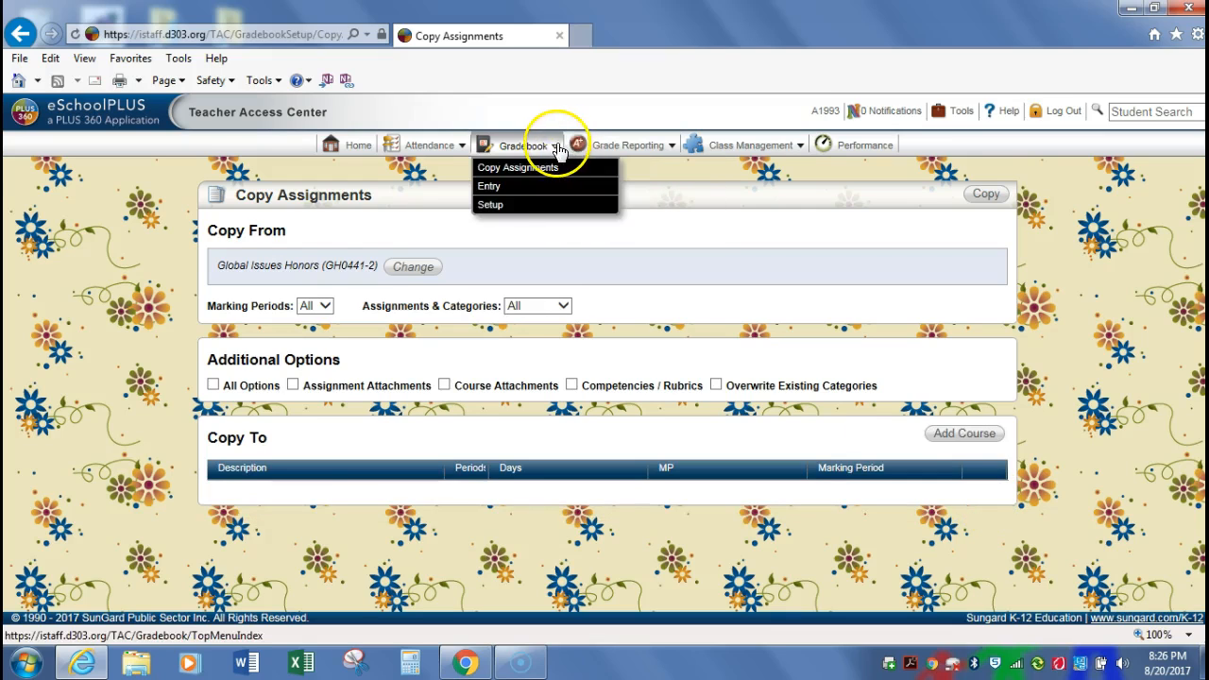
click(543, 205)
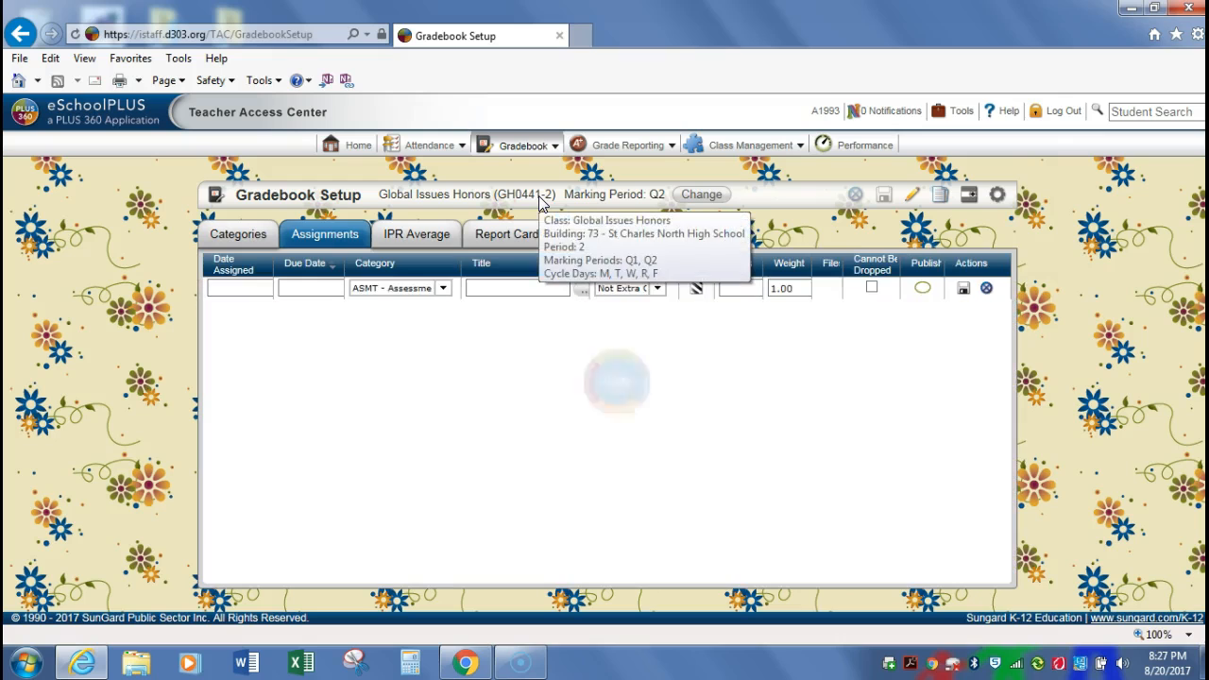
click(718, 200)
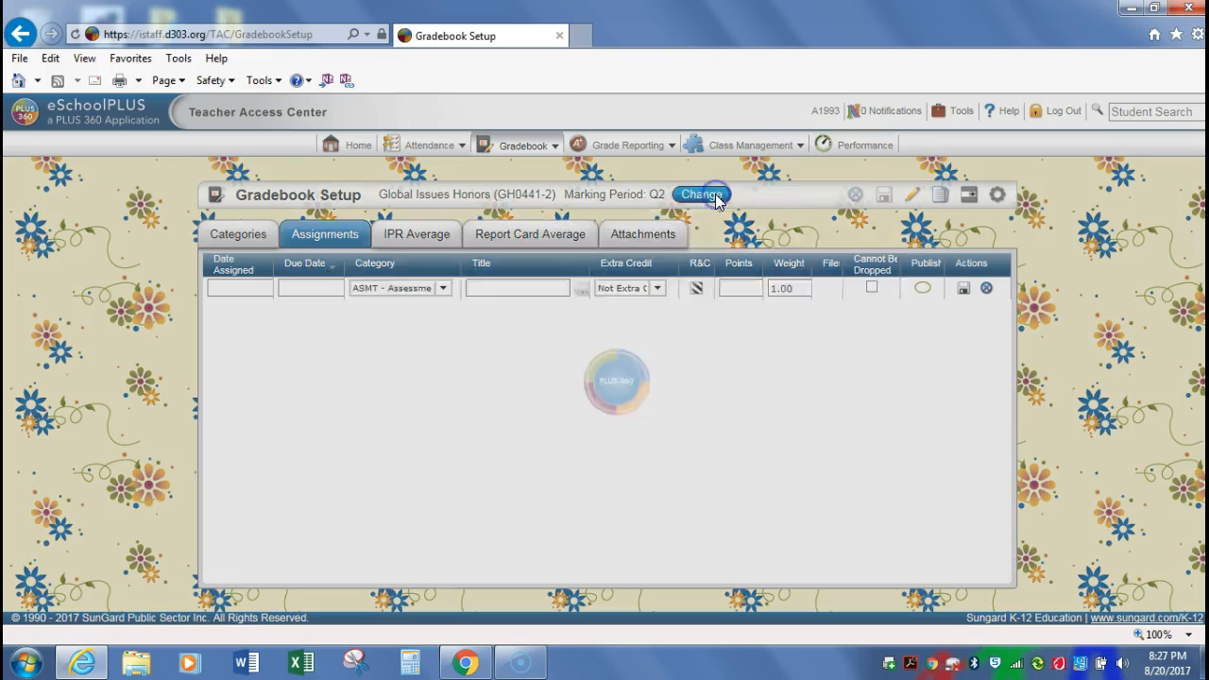
click(404, 327)
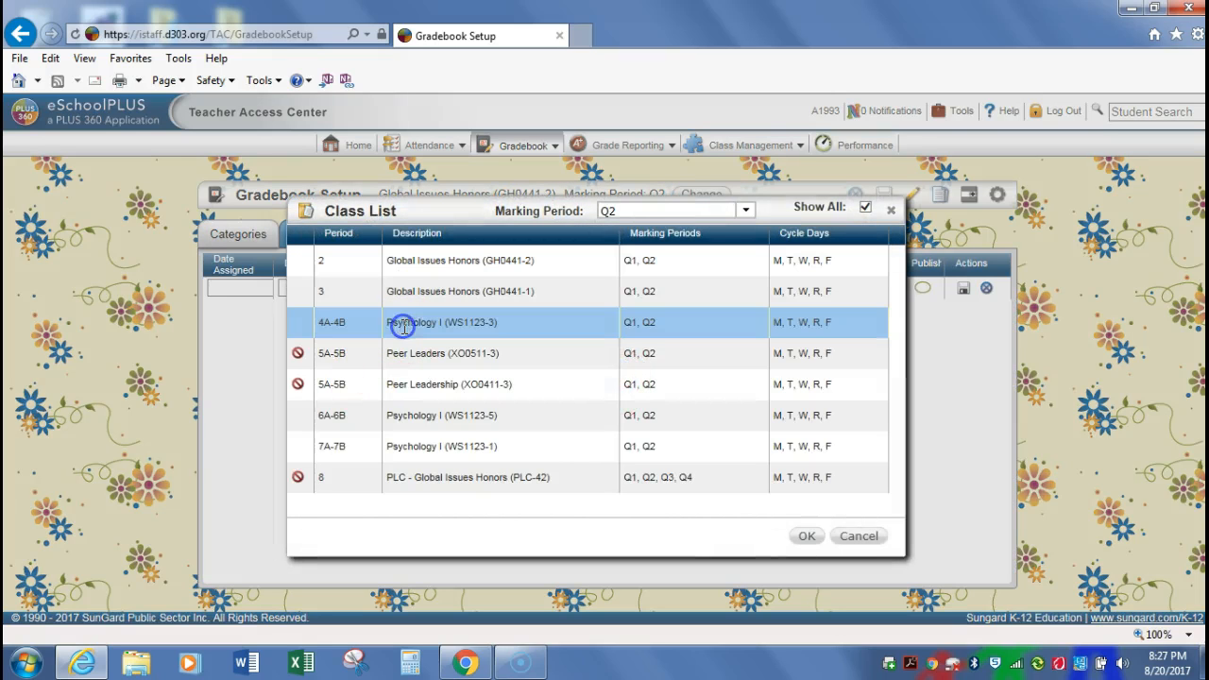
click(816, 540)
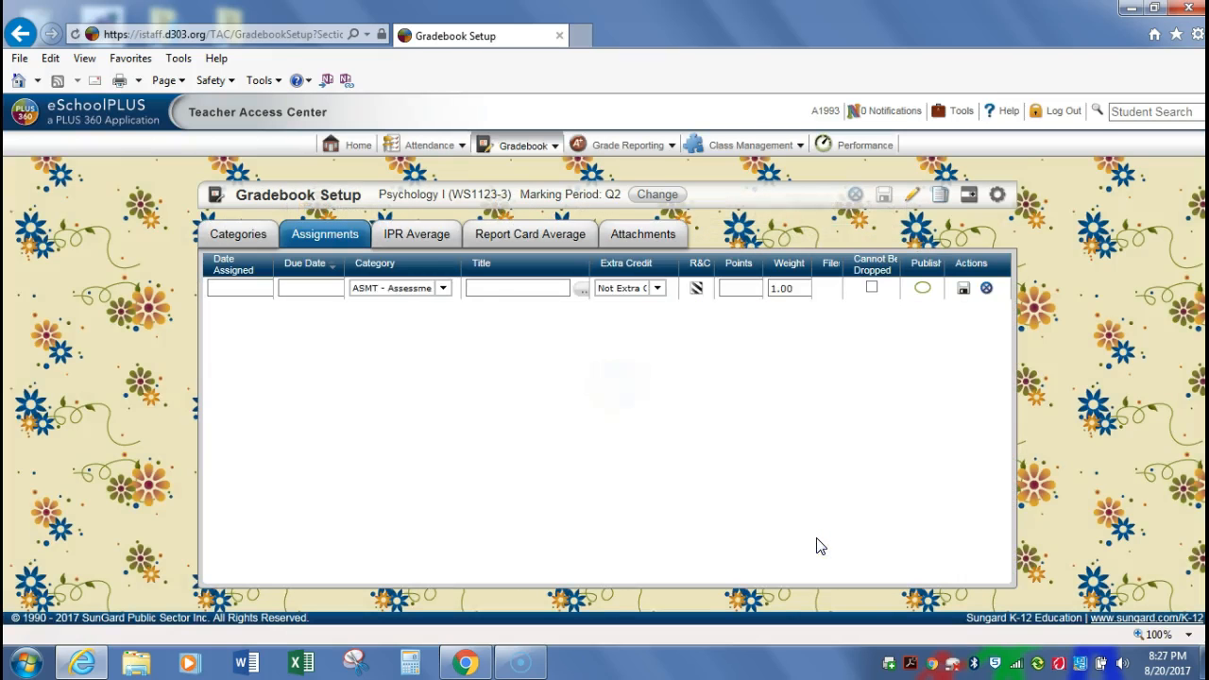
click(252, 234)
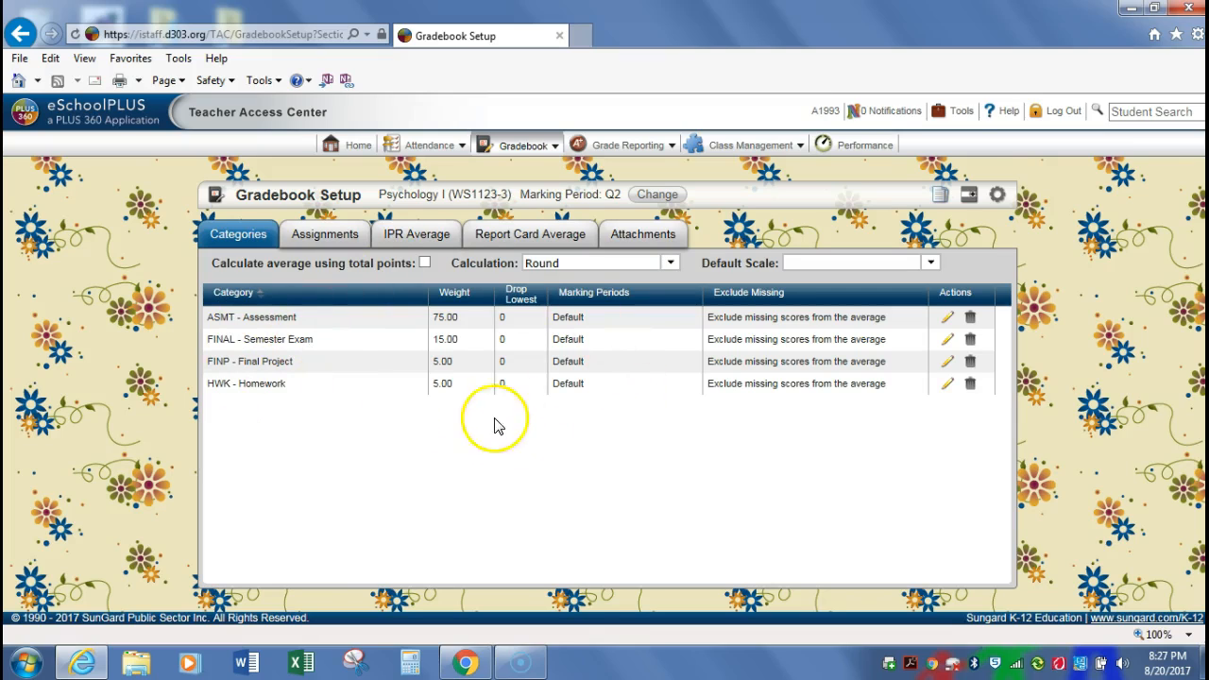
Review Psychology I's IPR average and its report card averages for the M - Quarter Marks and SEM - Semester Marks types
click(410, 230)
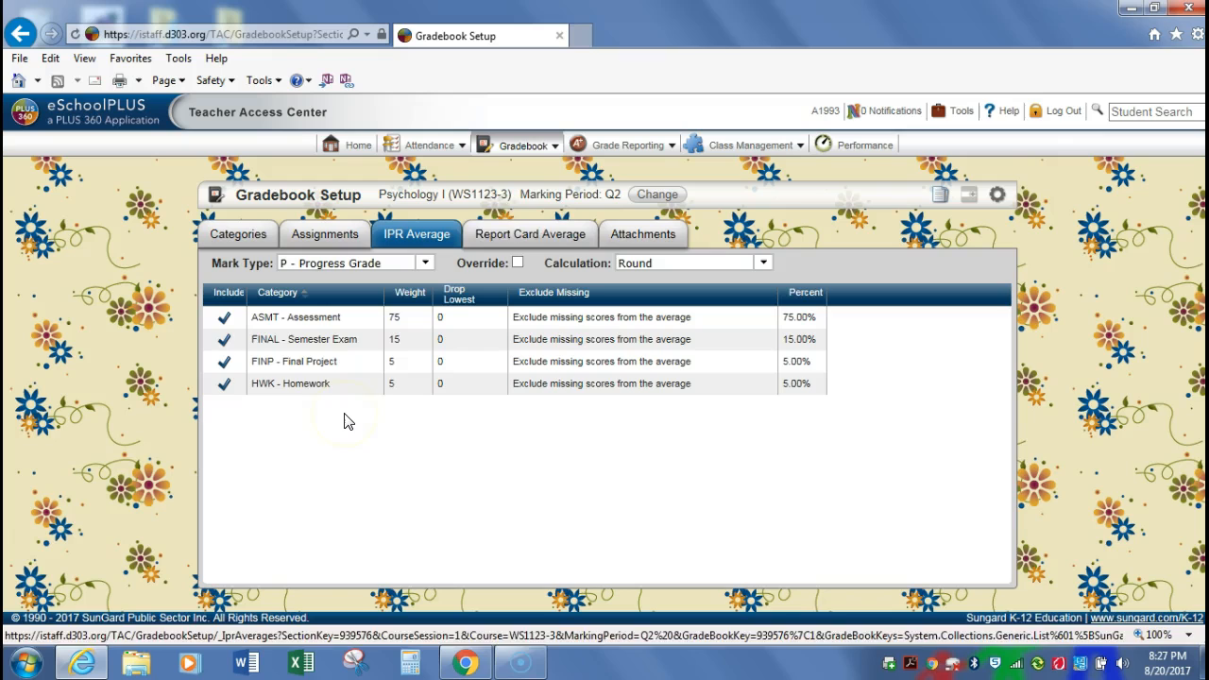
click(536, 234)
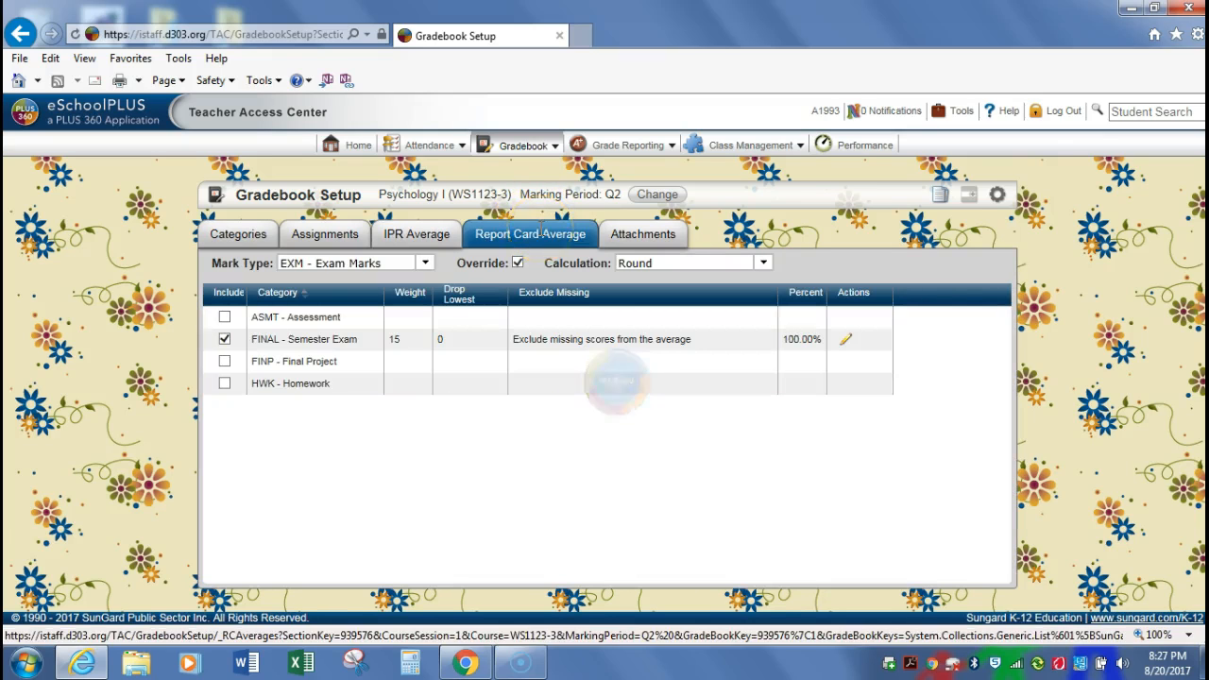
click(426, 263)
click(379, 300)
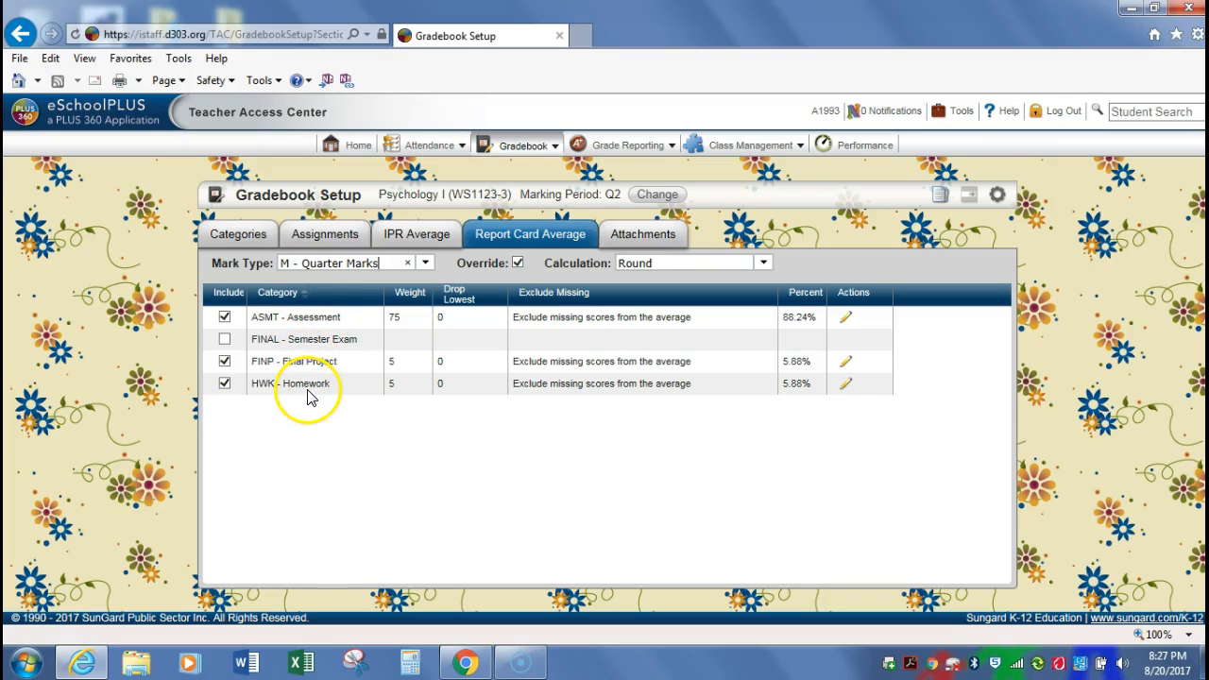
click(425, 263)
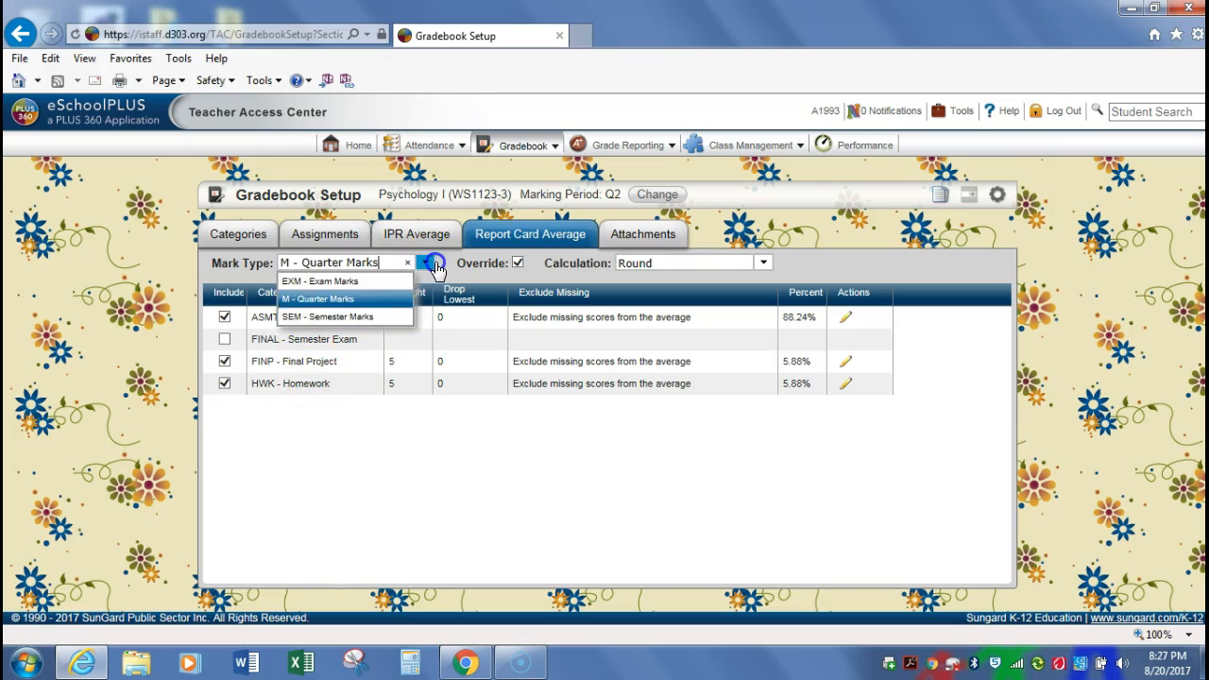
click(364, 321)
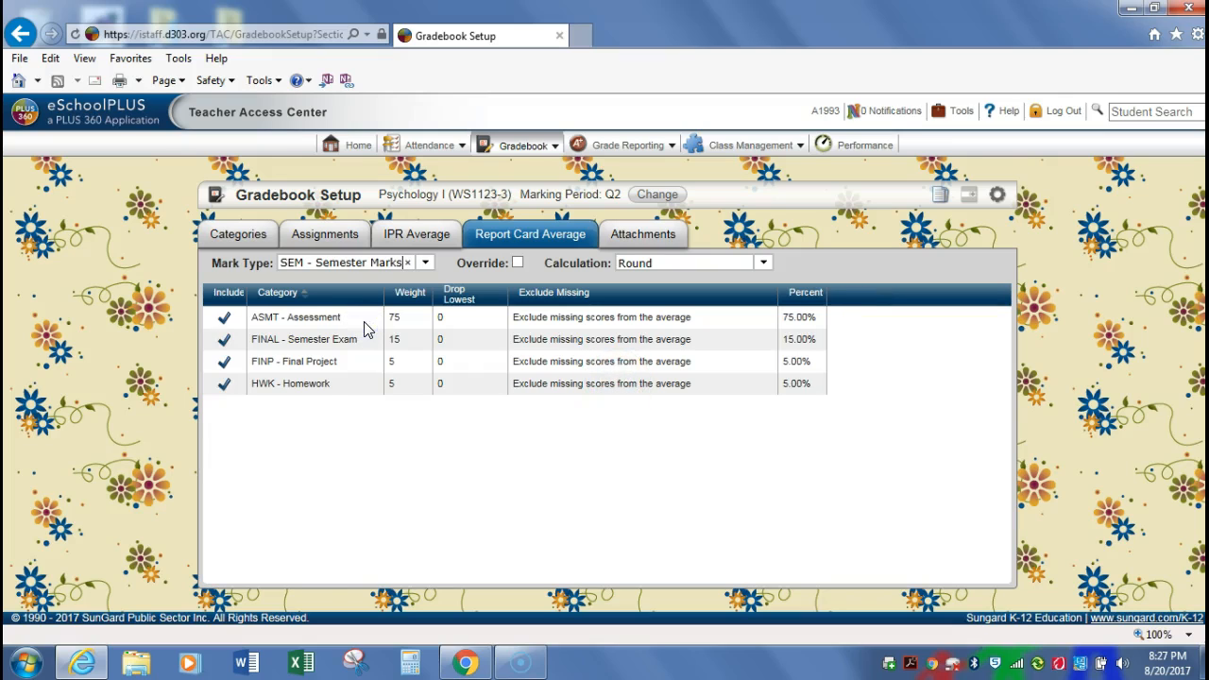
Add Psychology I (WS1123-4, WS1123-5, WS1123-1, WS1123-2) and Psychology II (WS1223-2) as copy destinations for the Psychology I (WS1123-3) gradebook
click(940, 196)
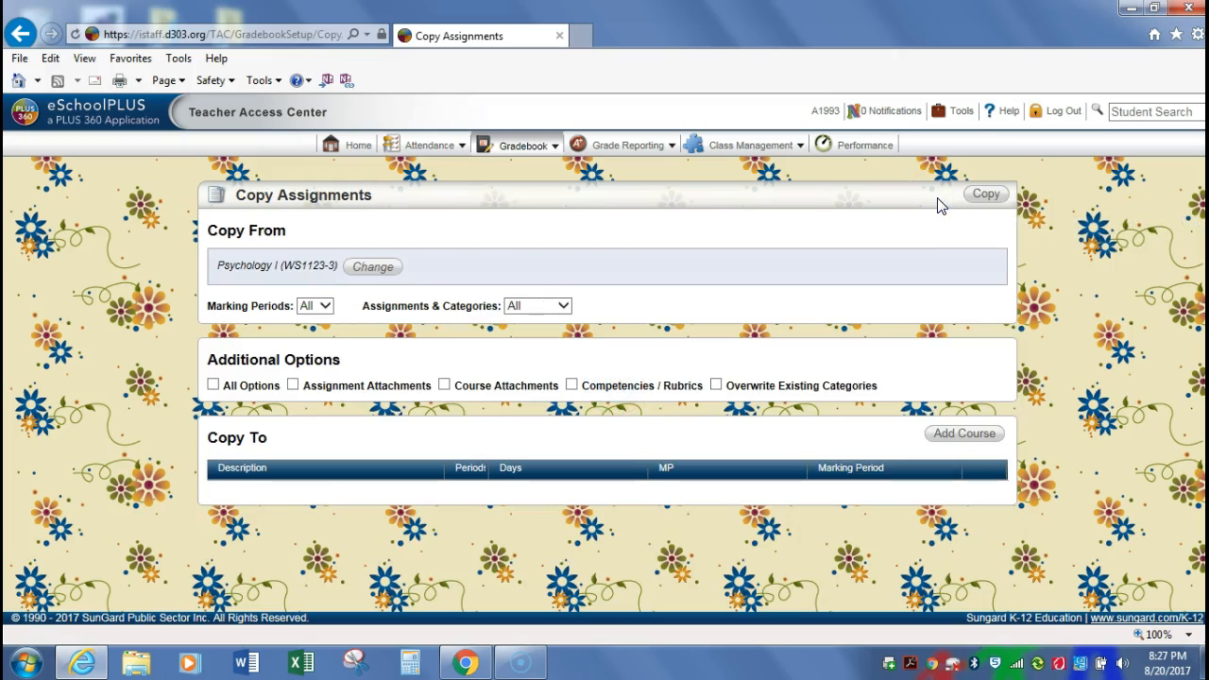
click(967, 436)
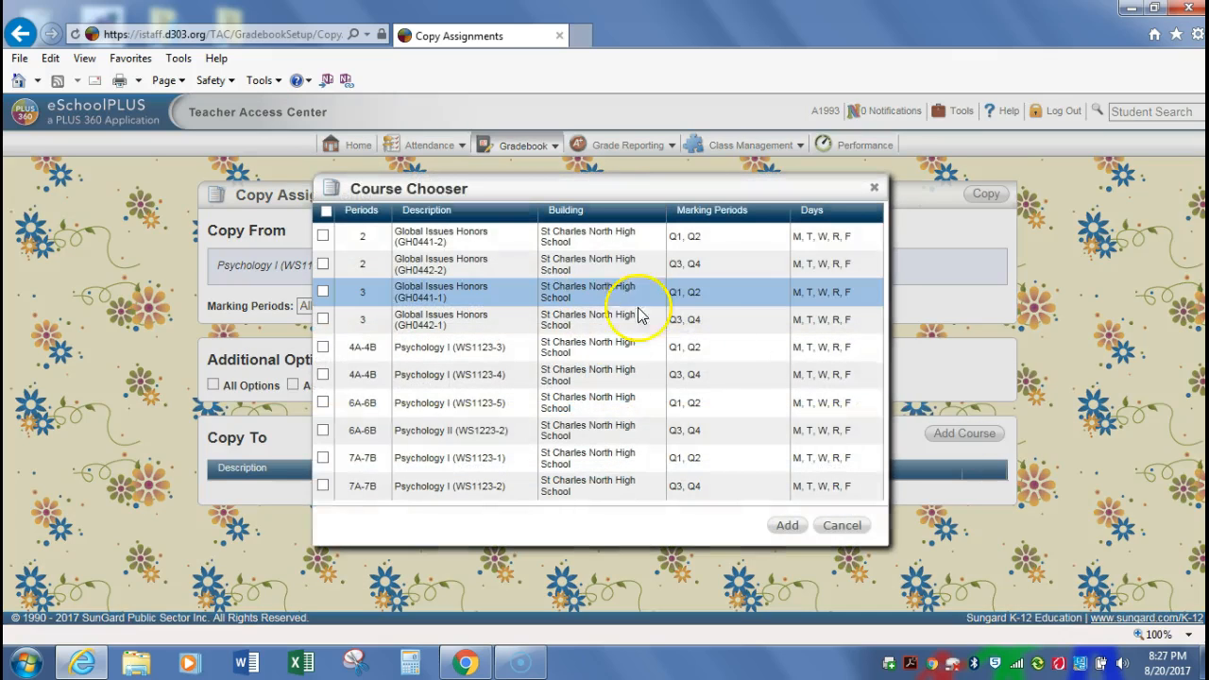
click(324, 376)
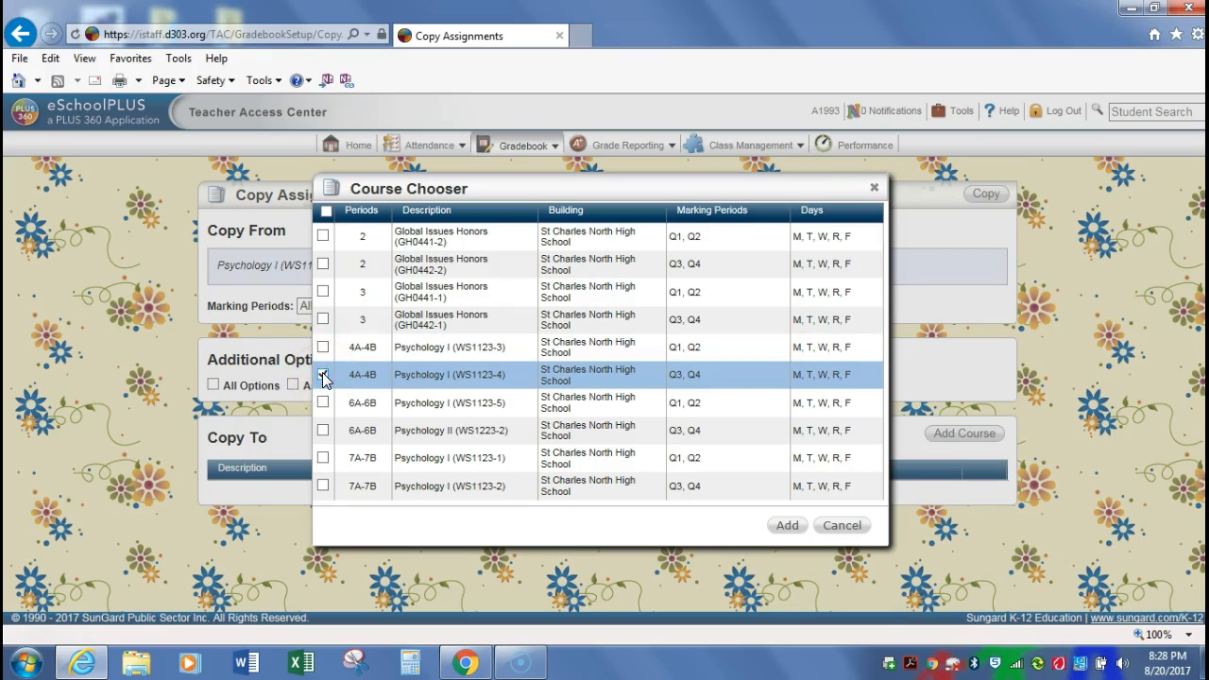
click(323, 402)
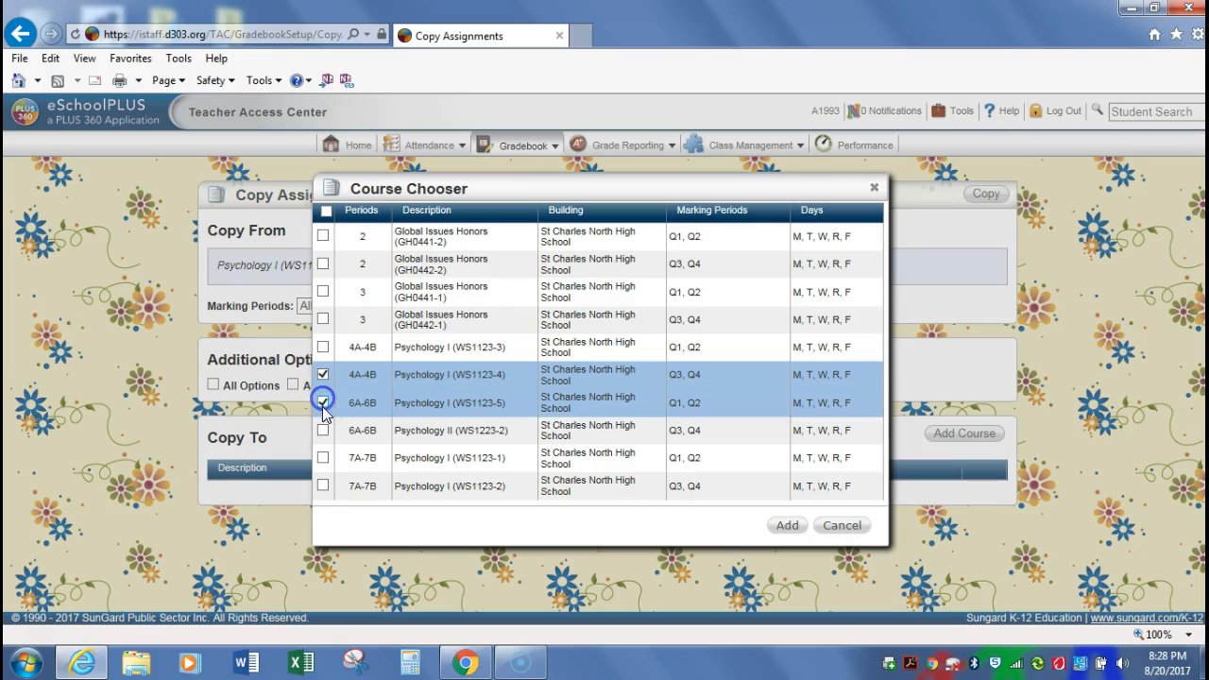
click(323, 430)
click(323, 457)
click(323, 486)
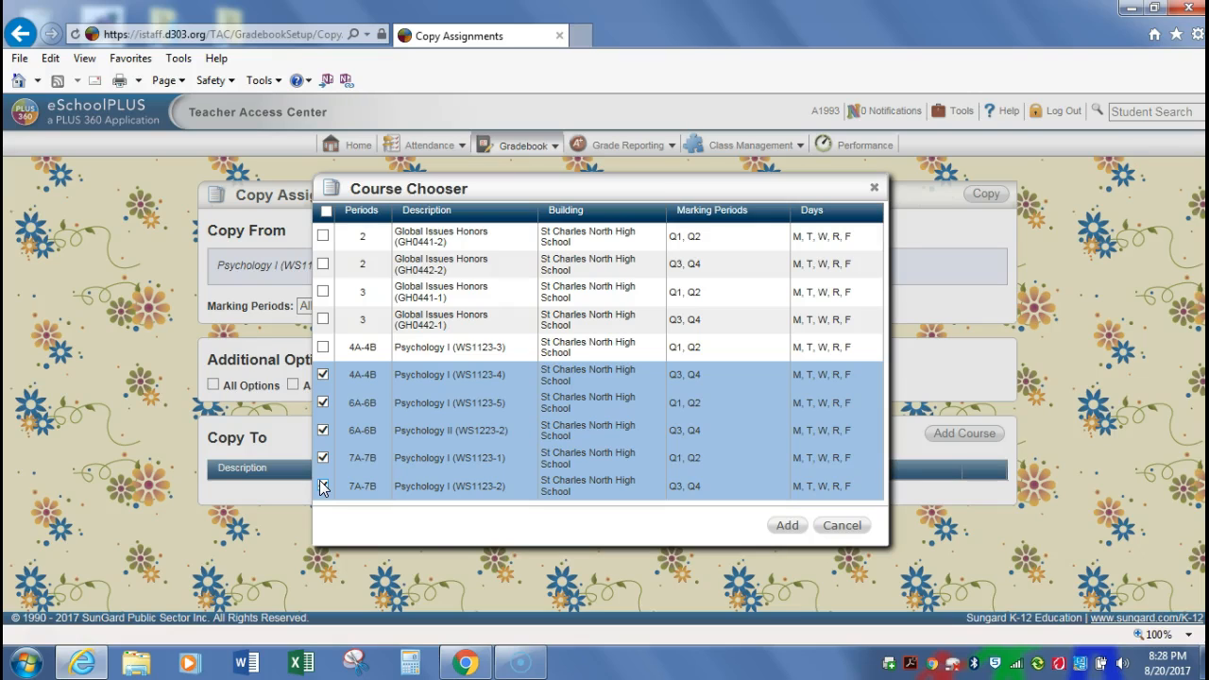
click(787, 525)
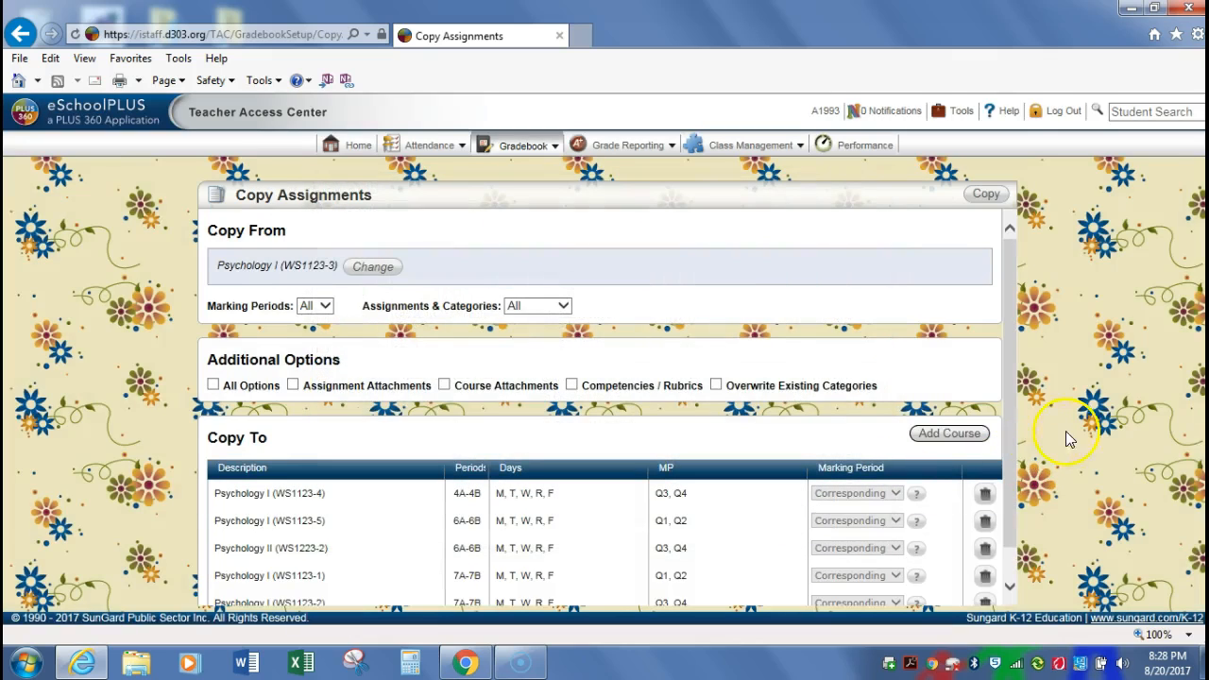
drag(1008, 382, 1021, 503)
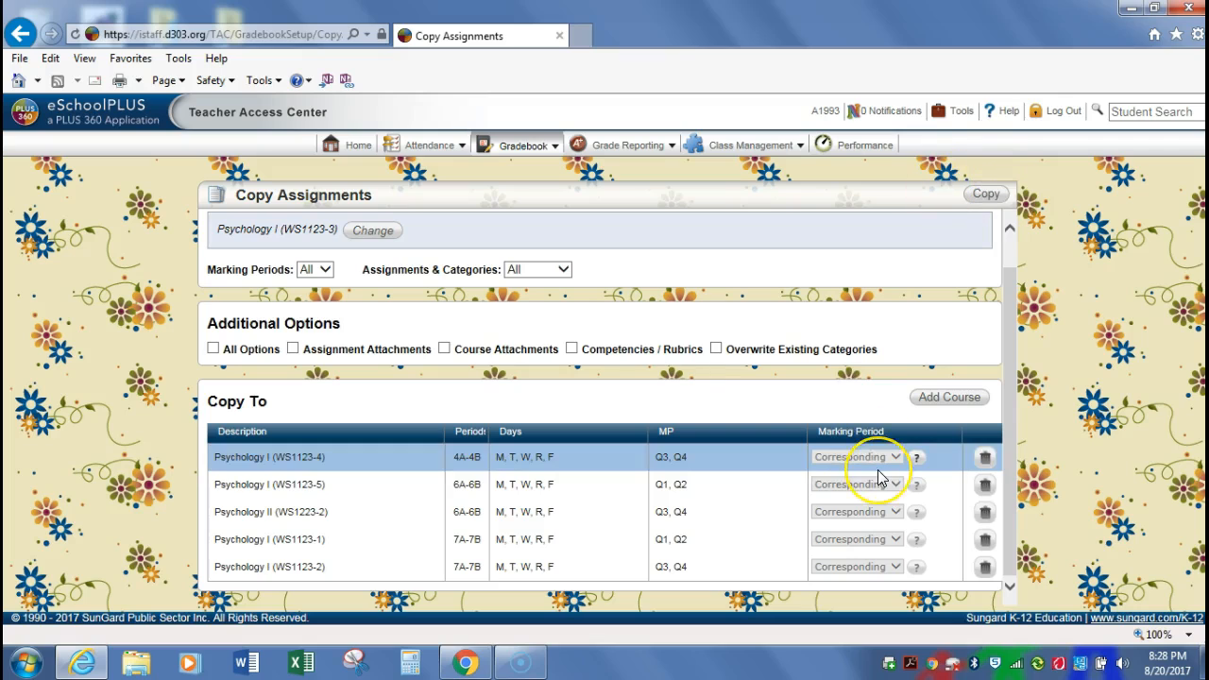
click(1008, 425)
drag(1009, 423, 1010, 293)
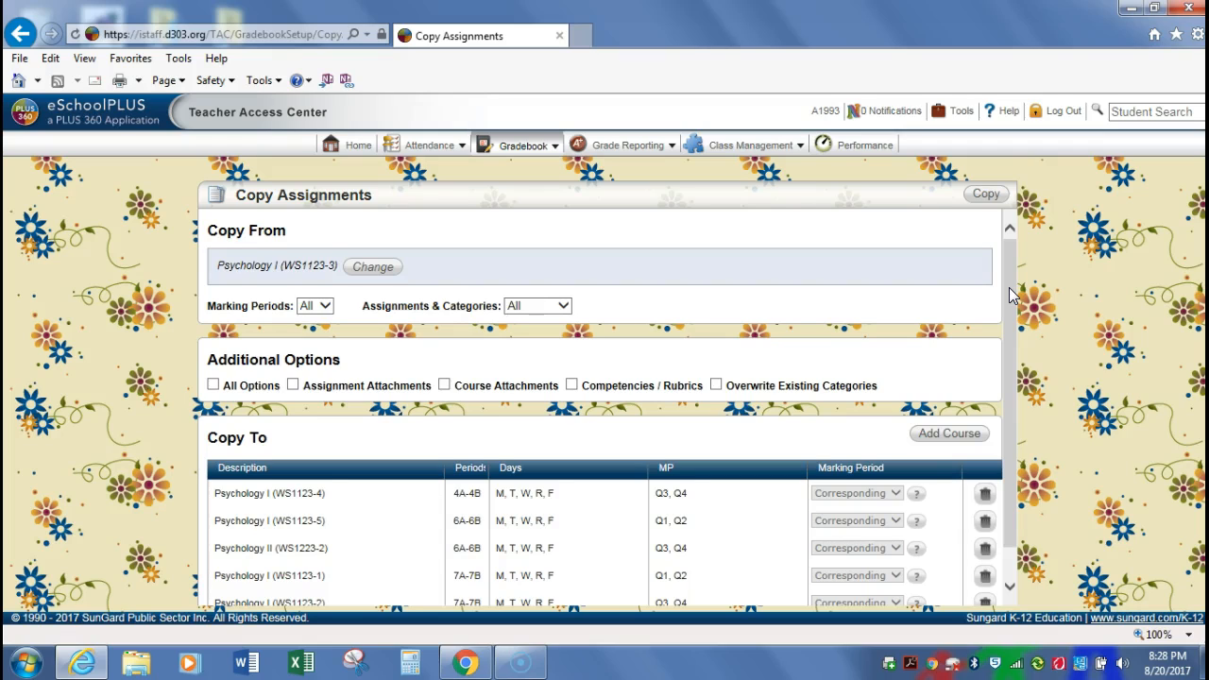
click(668, 288)
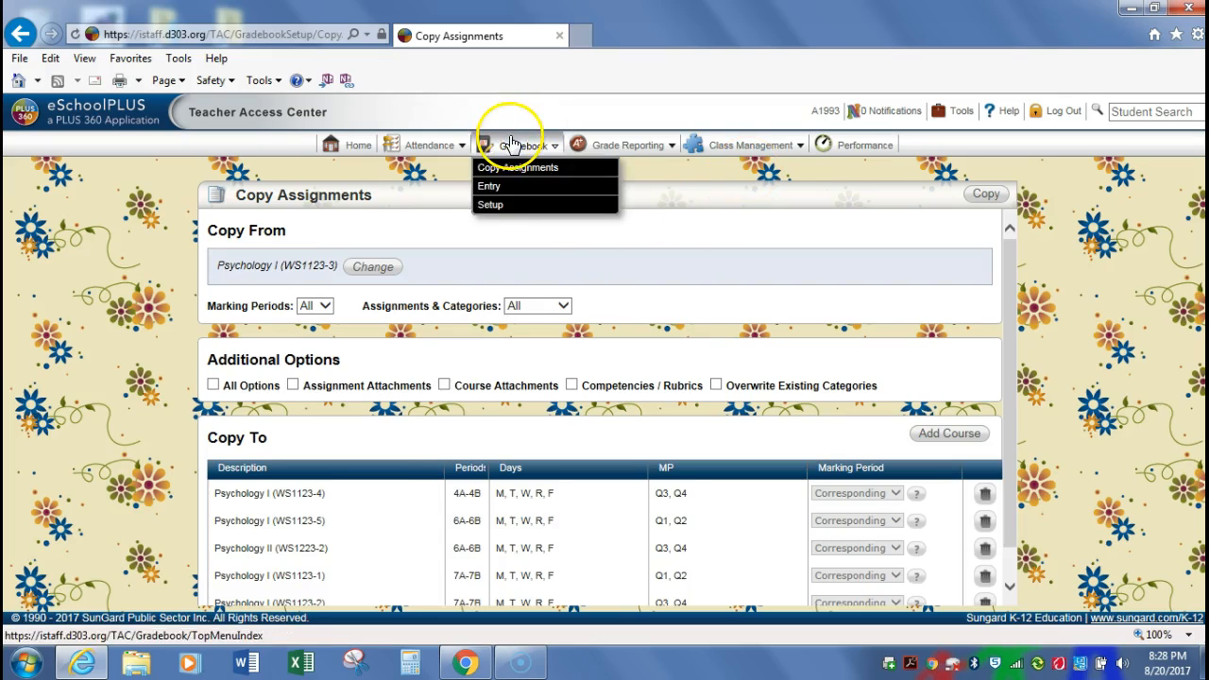
Return to the gradebook setup for Psychology I (WS1123-3), check the marking period choices in its class list, and cancel the class change
mouse_move(513, 179)
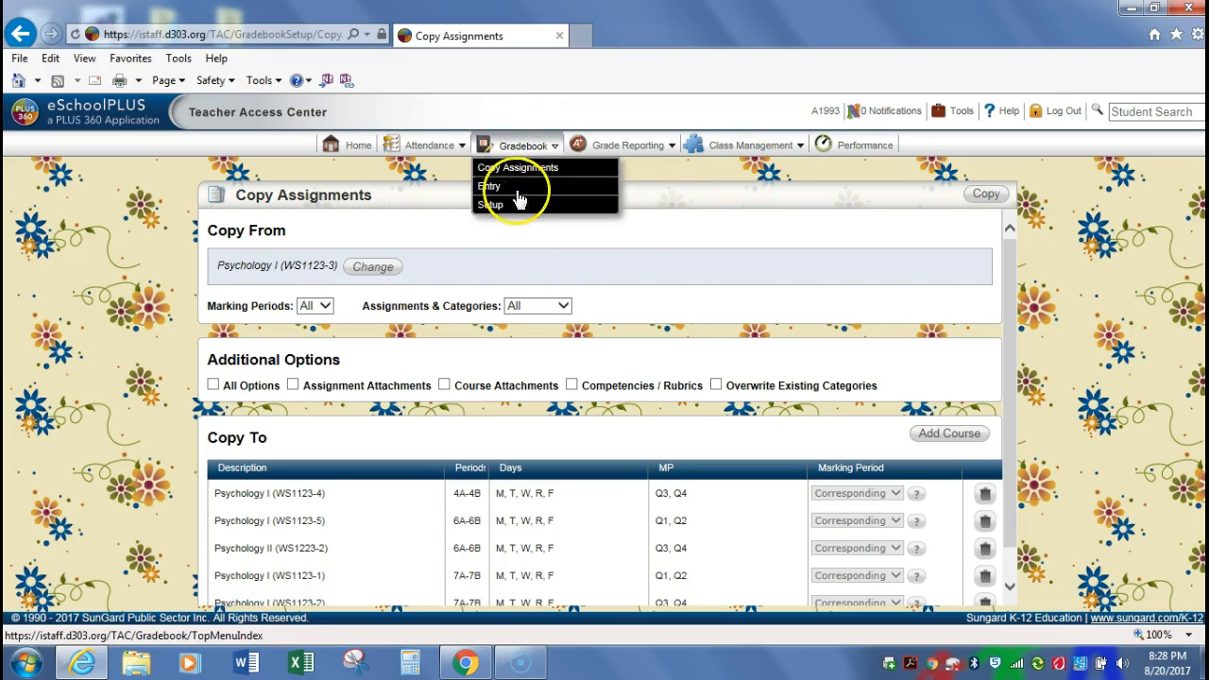
click(519, 206)
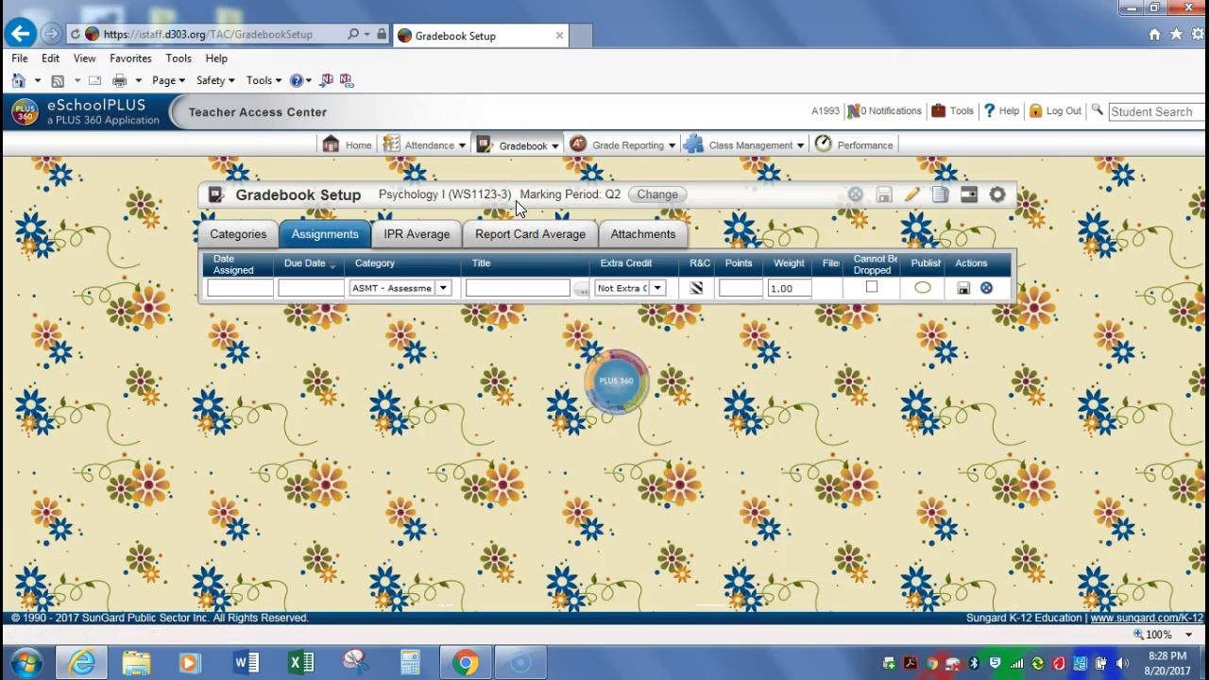
click(656, 195)
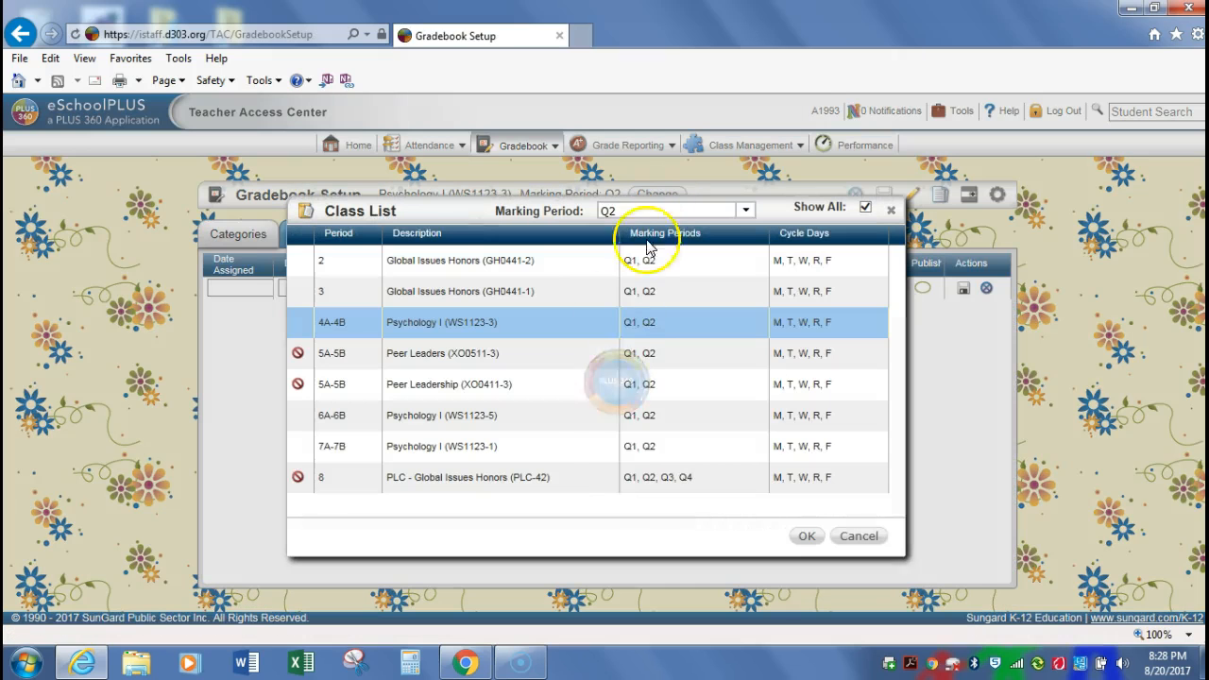
click(745, 209)
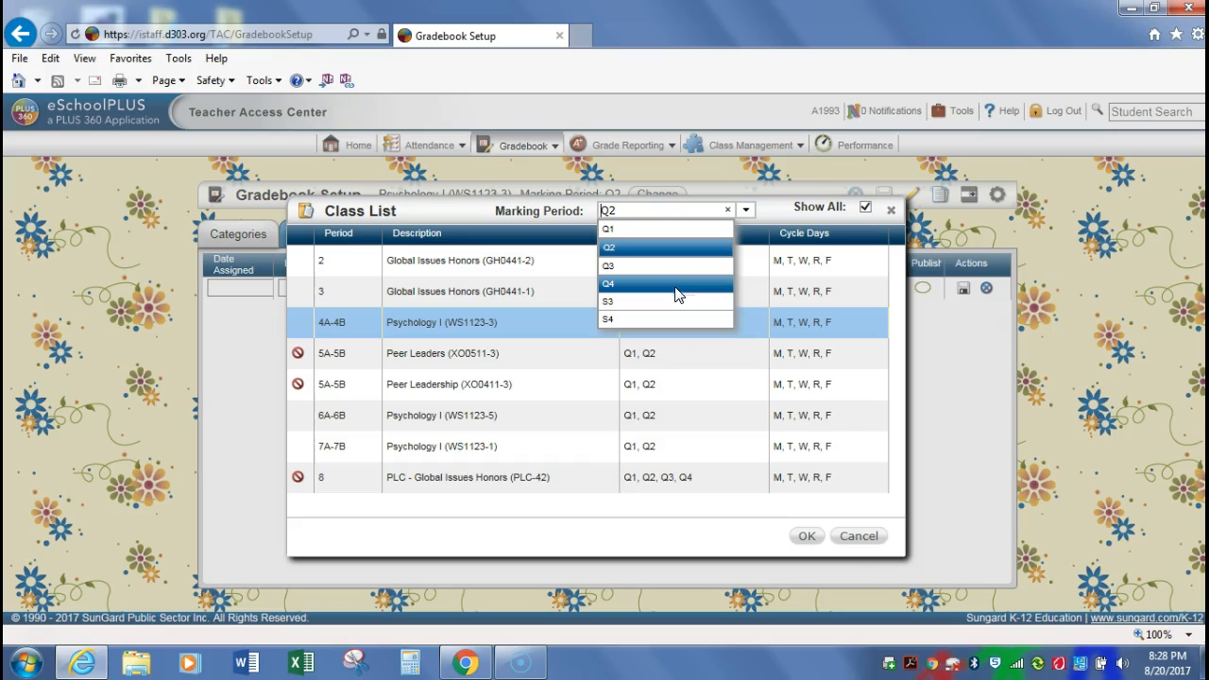
click(858, 536)
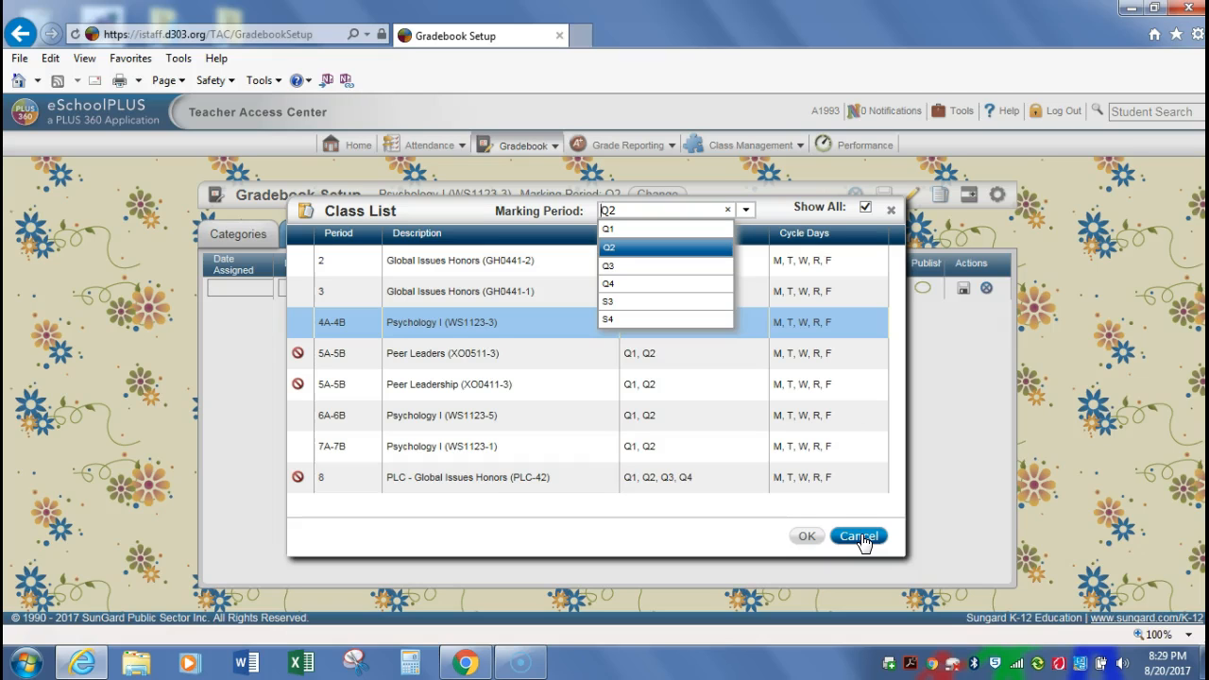
click(860, 537)
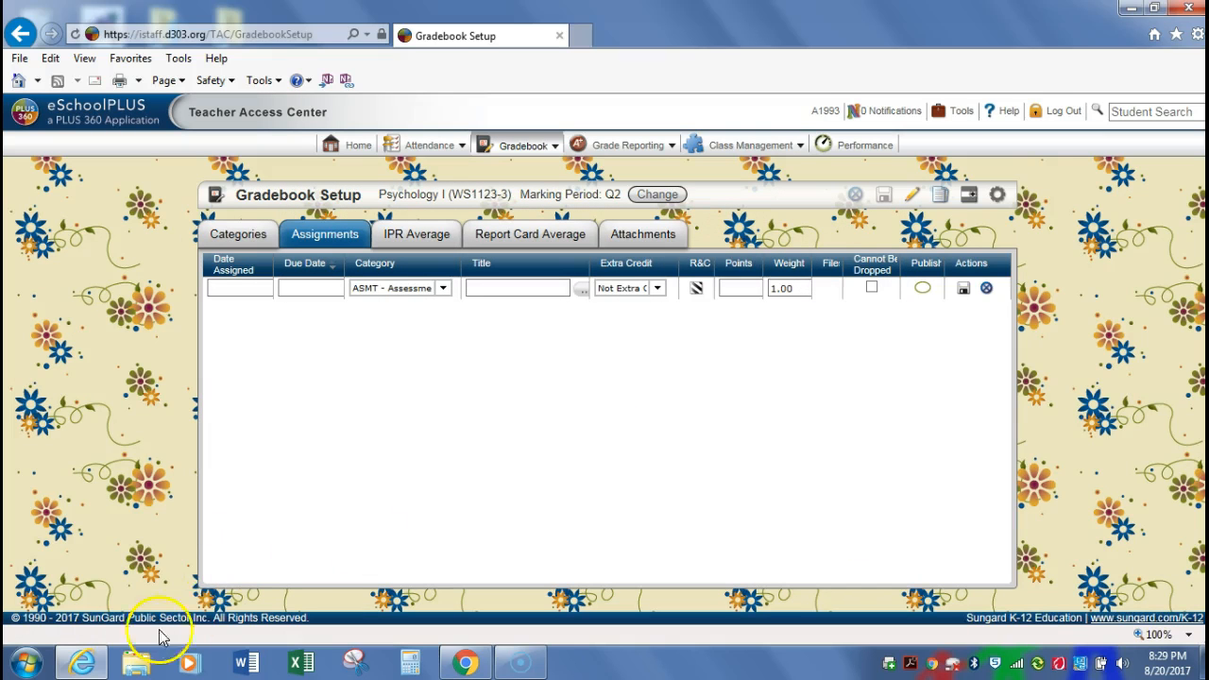